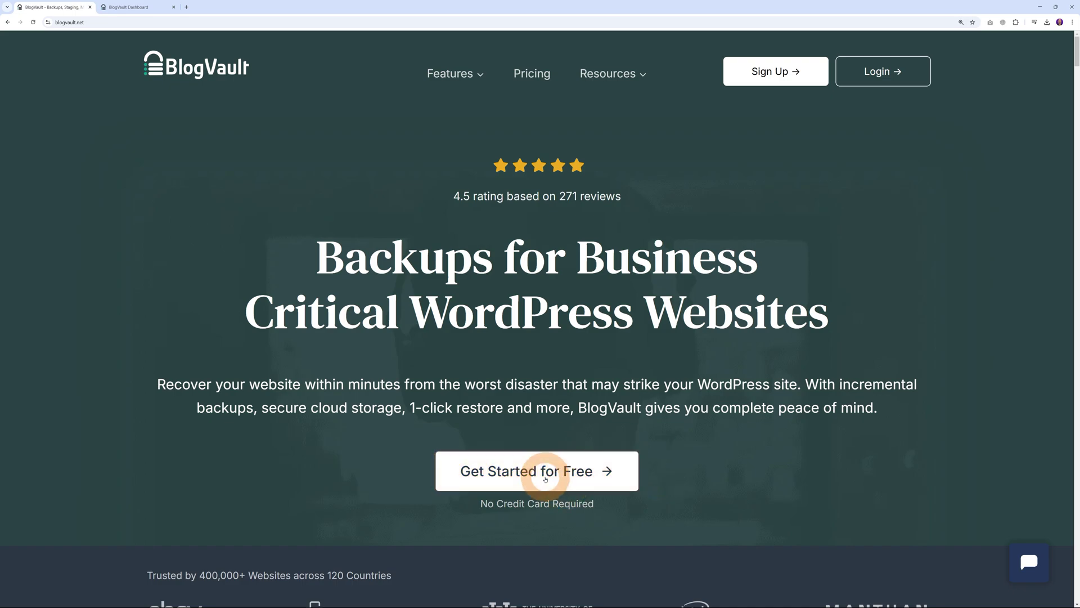
pyautogui.click(545, 479)
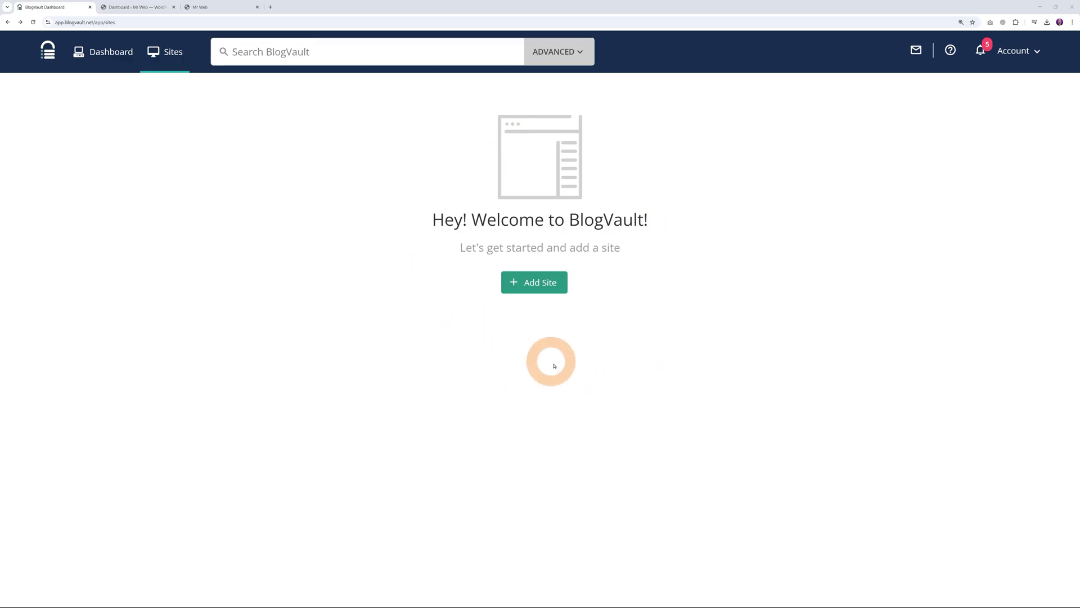
pyautogui.click(532, 284)
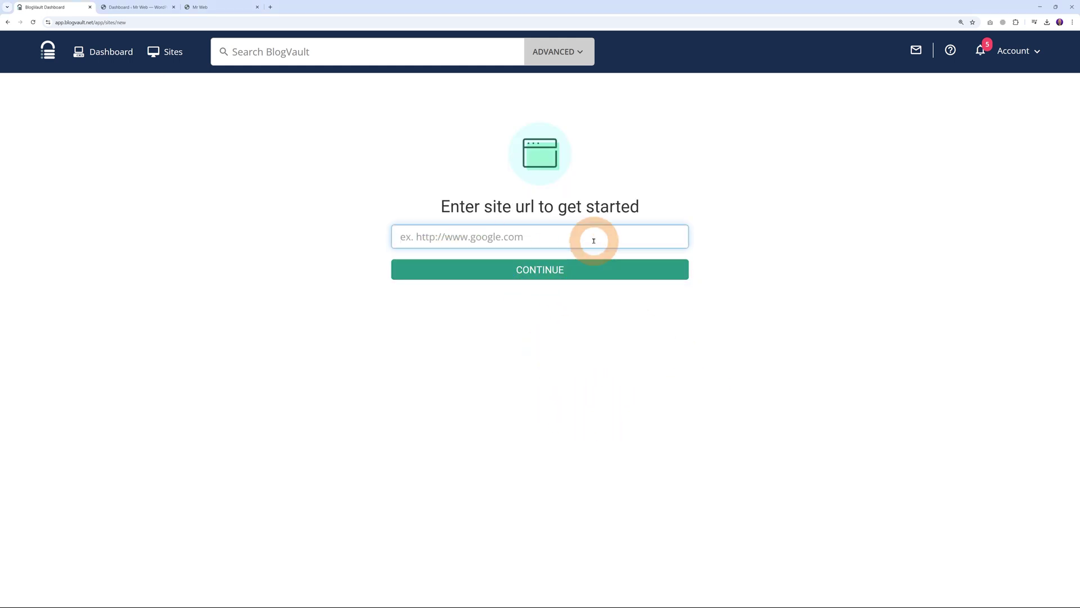
pyautogui.click(194, 8)
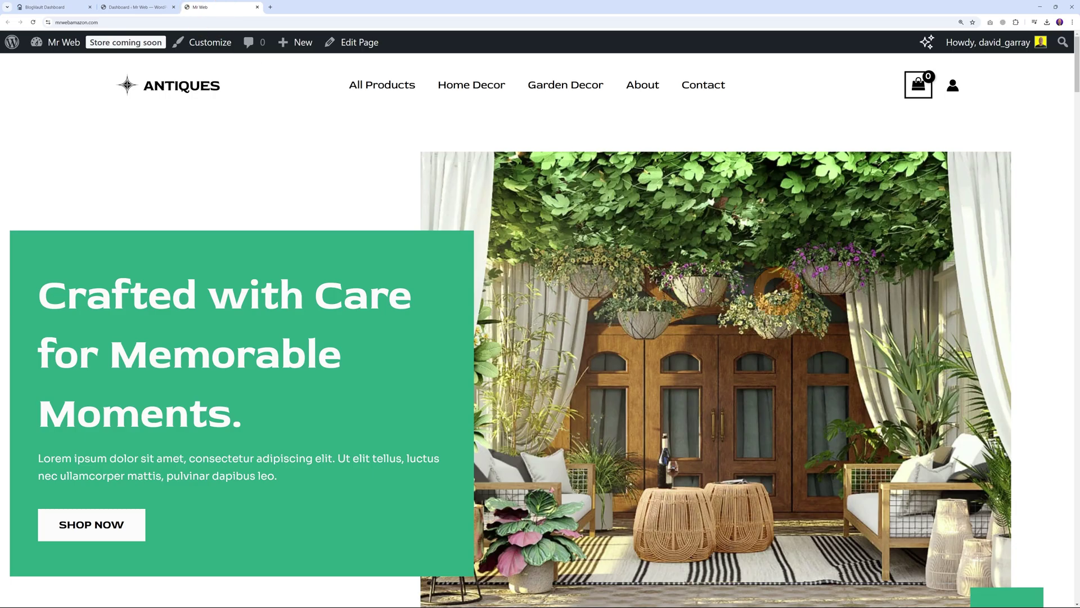
pyautogui.scroll(-15, 1022, 338)
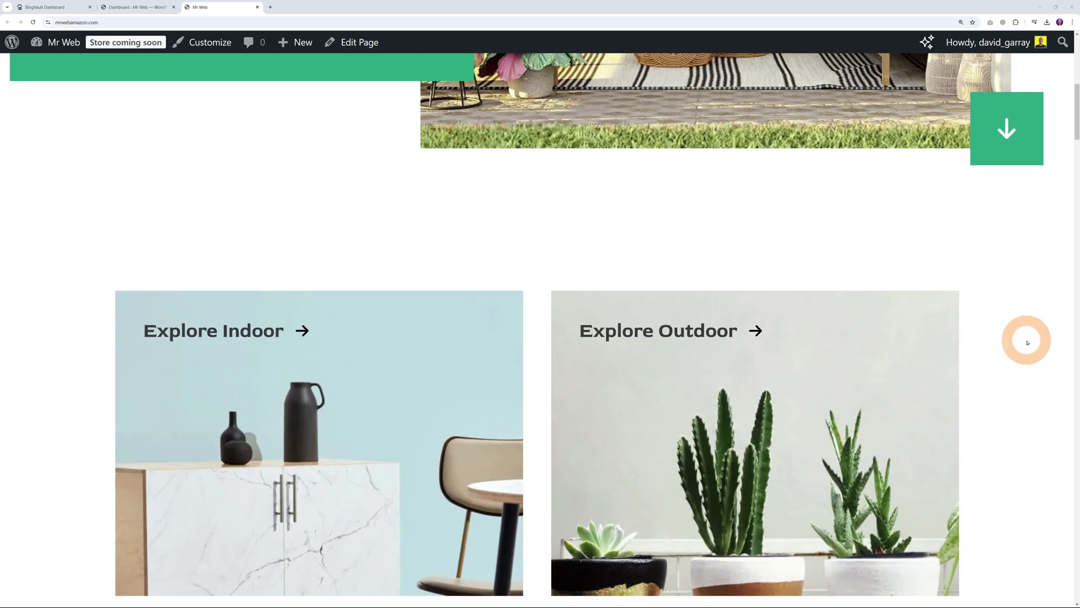
pyautogui.scroll(-12, 1027, 344)
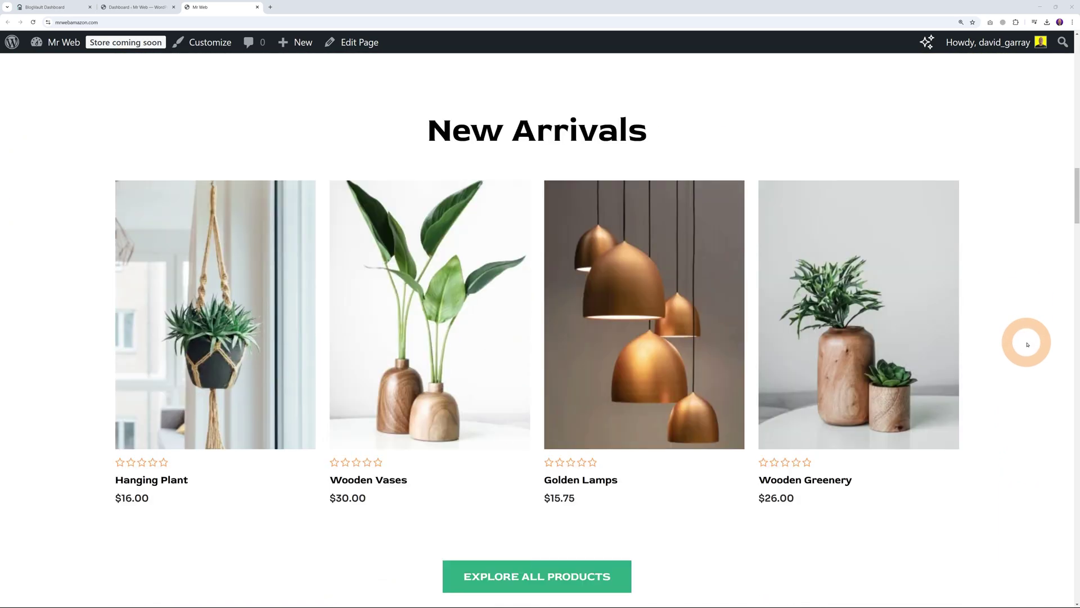
pyautogui.scroll(20, 1027, 344)
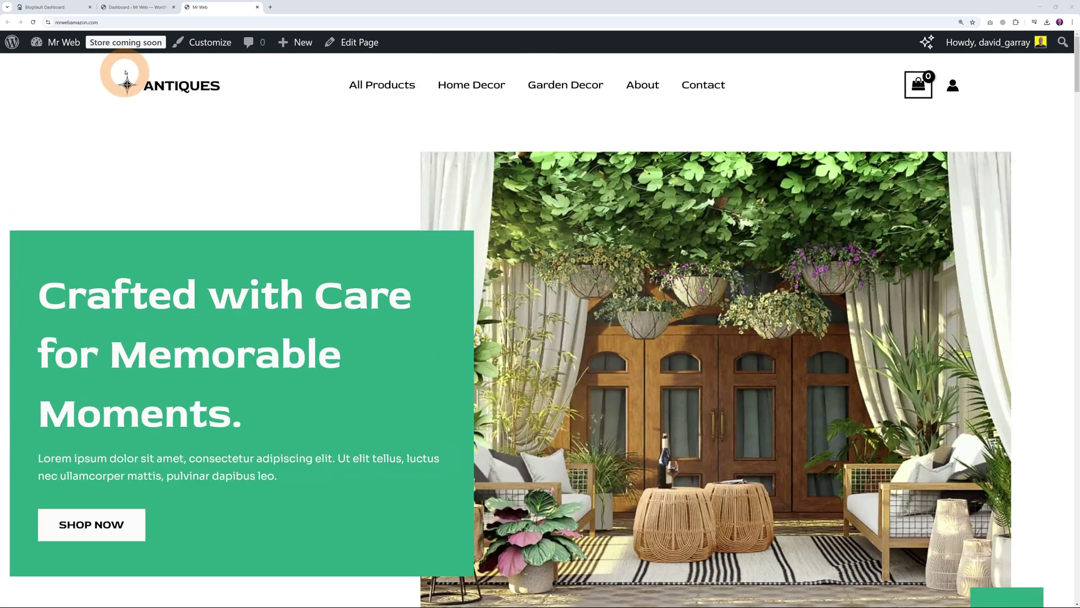
pyautogui.click(128, 25)
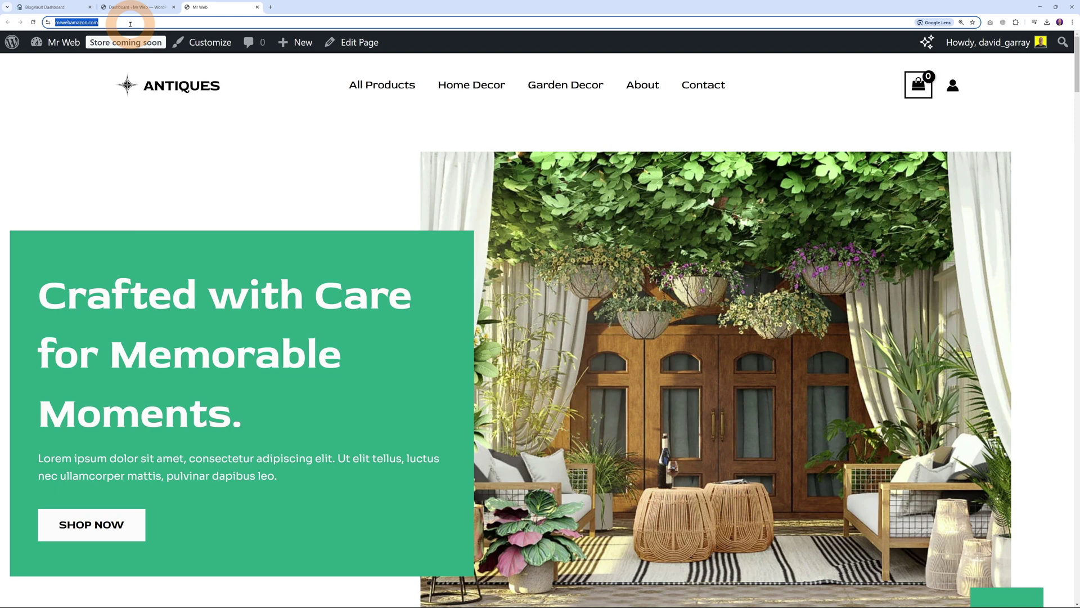
pyautogui.hotkey('ctrl', 'c')
pyautogui.click(44, 7)
pyautogui.hotkey('ctrl', 'v')
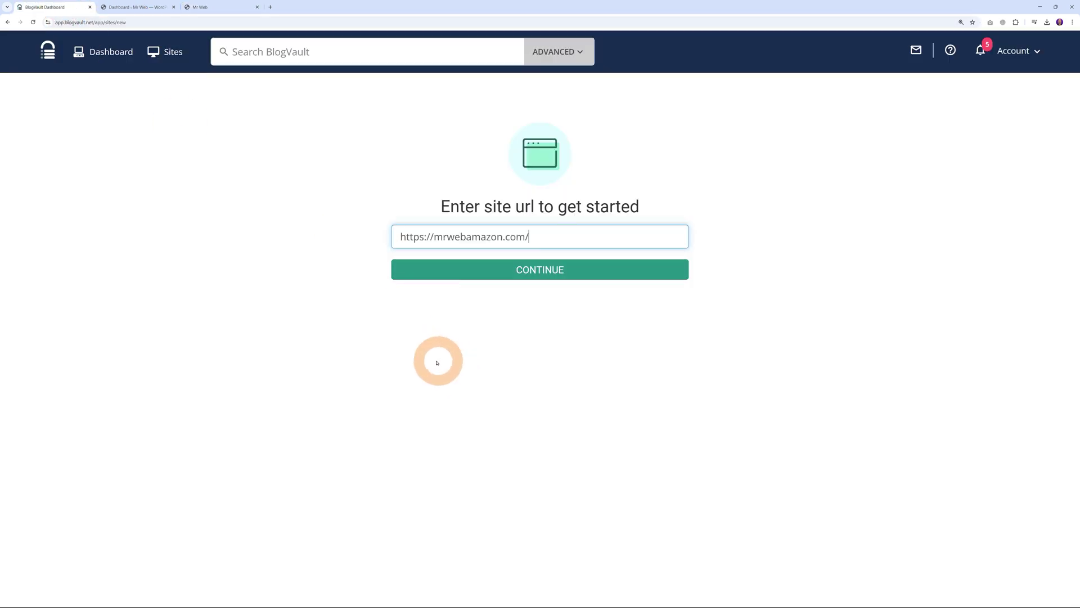
pyautogui.click(534, 270)
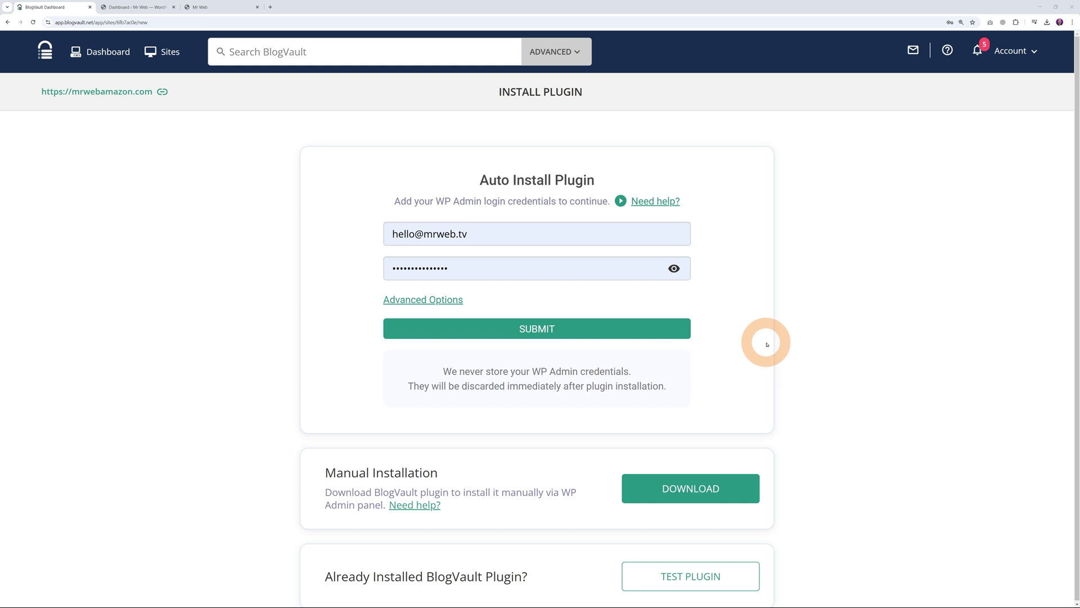
# Switch to the site's WordPress admin and upload, install and activate the plugin from wpremote.zip
pyautogui.scroll(-1, 766, 344)
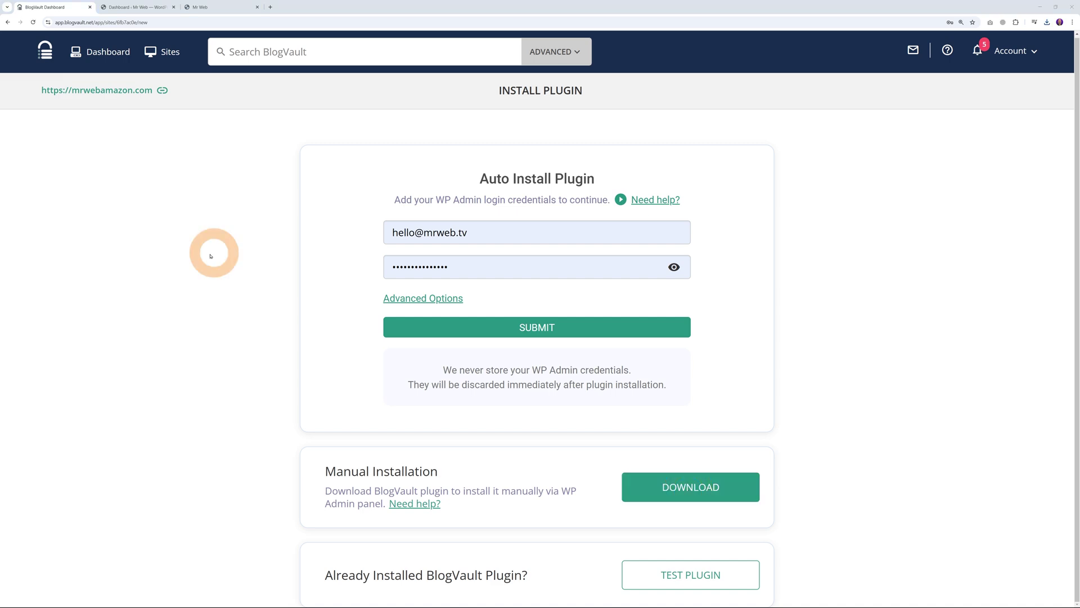
pyautogui.click(135, 7)
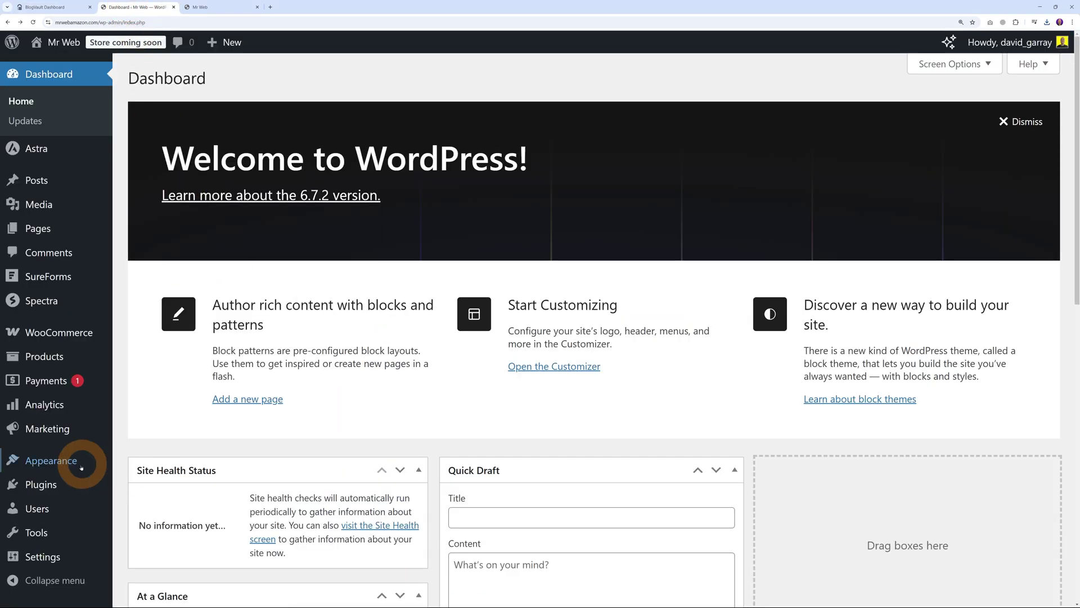
pyautogui.moveTo(41, 484)
pyautogui.click(181, 509)
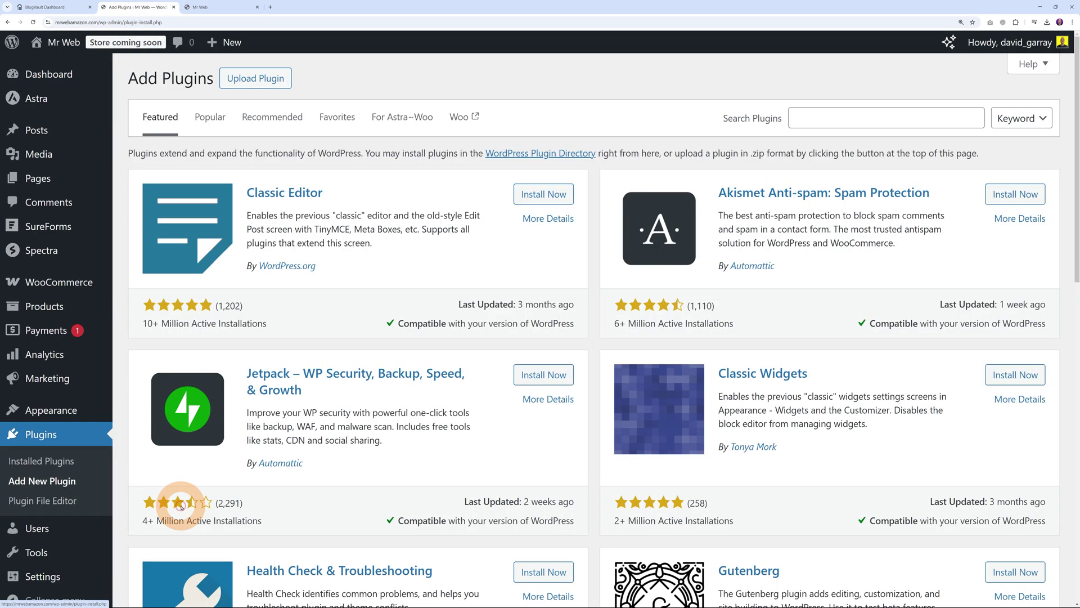
pyautogui.click(274, 78)
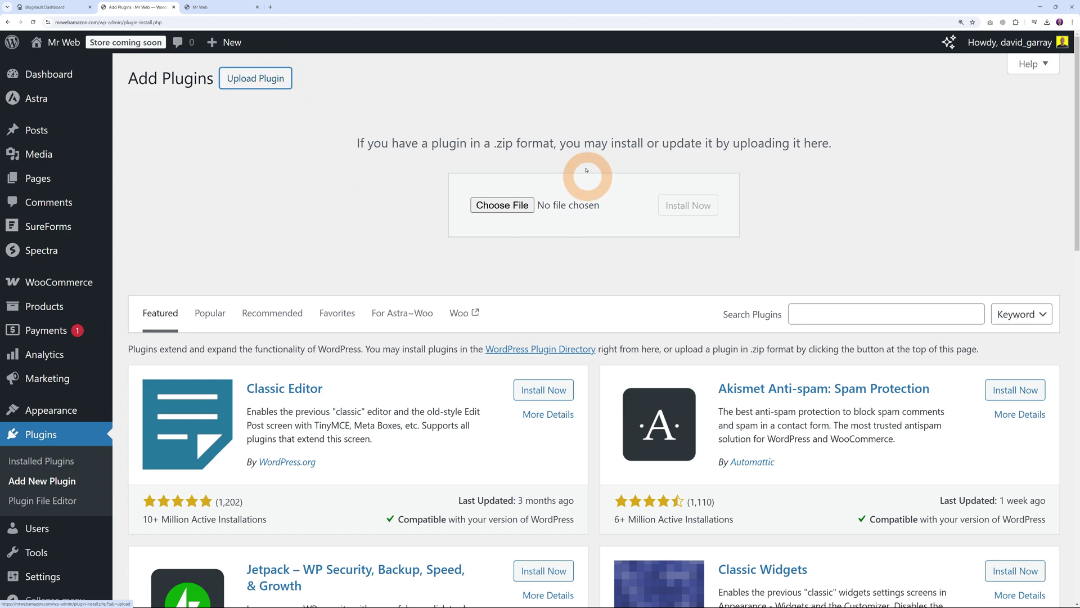
pyautogui.click(506, 206)
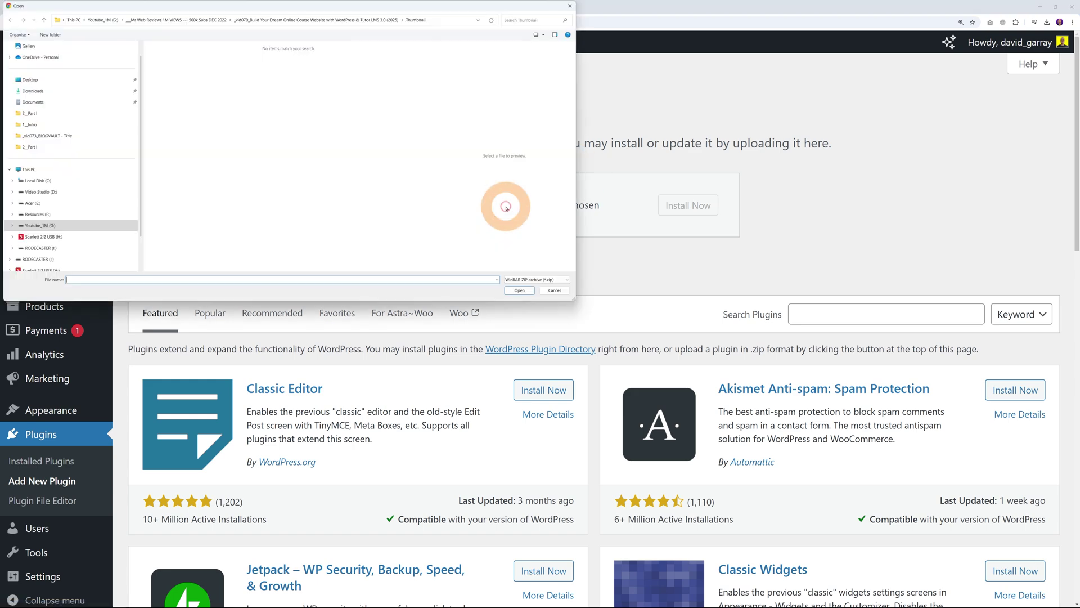
pyautogui.click(167, 62)
pyautogui.click(519, 291)
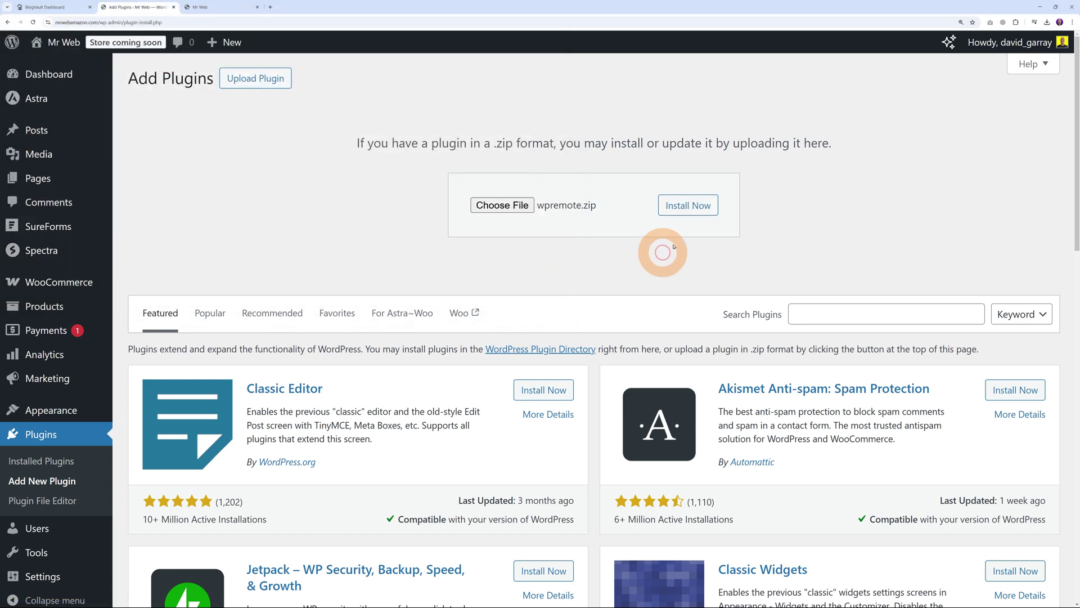
pyautogui.click(689, 205)
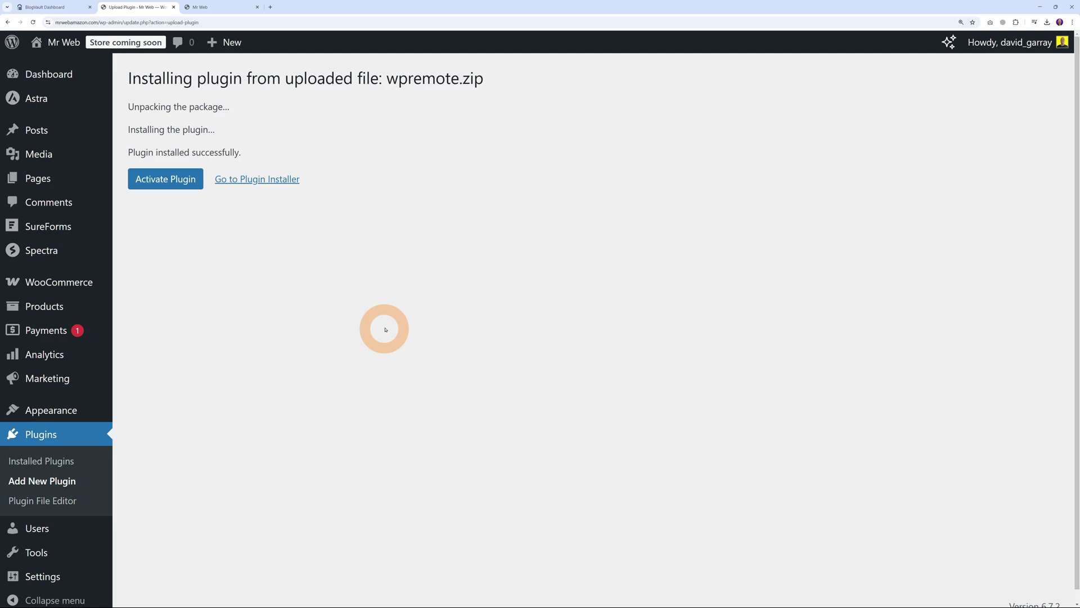
pyautogui.click(169, 179)
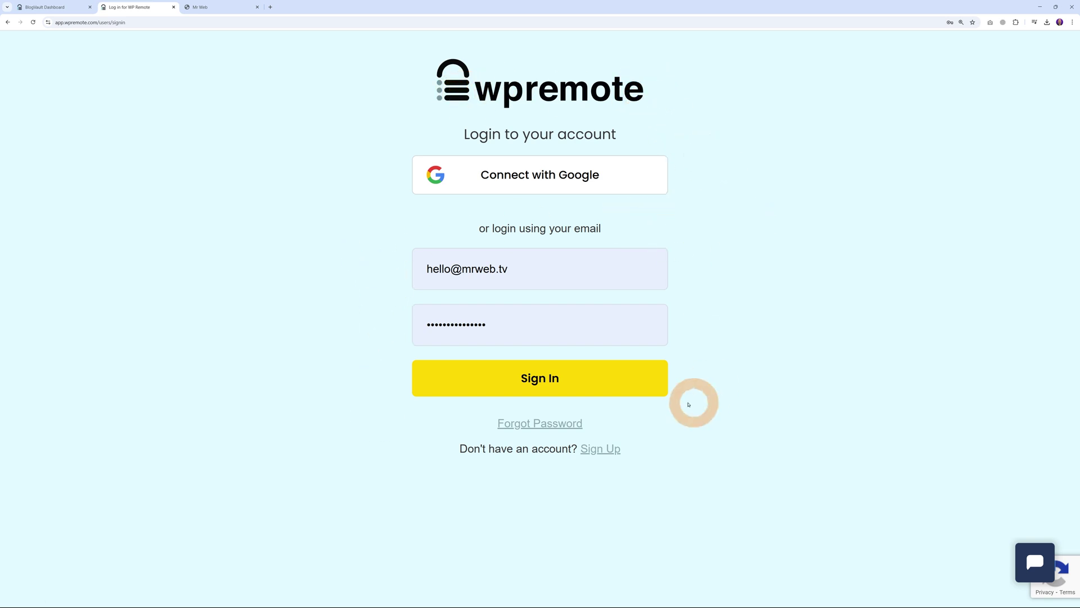
# Sign in to WP Remote with the prefilled account credentials and open the synced site's overview
pyautogui.click(64, 9)
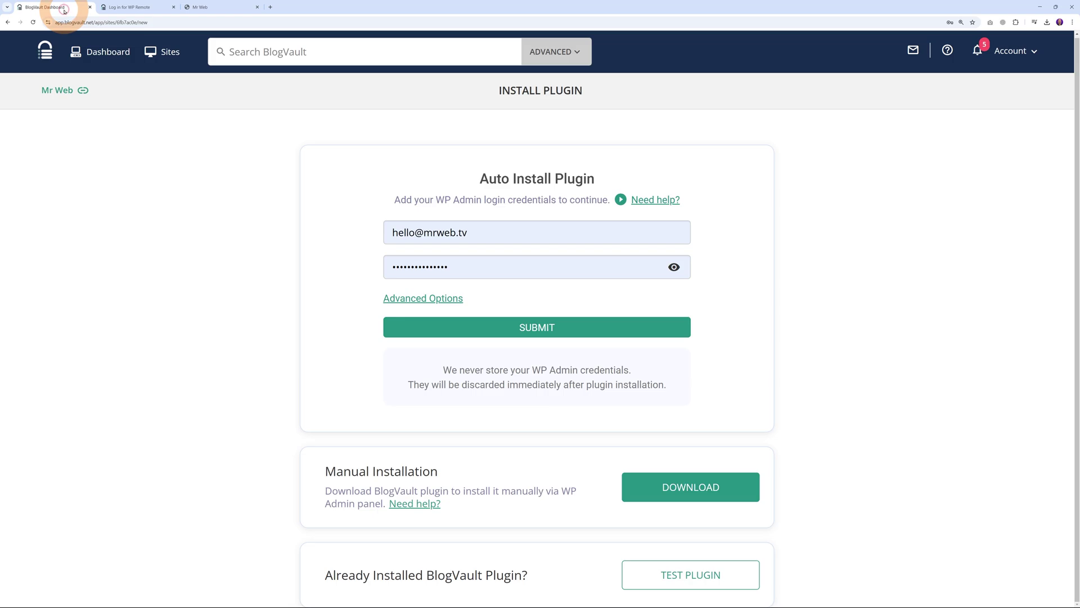
pyautogui.click(121, 8)
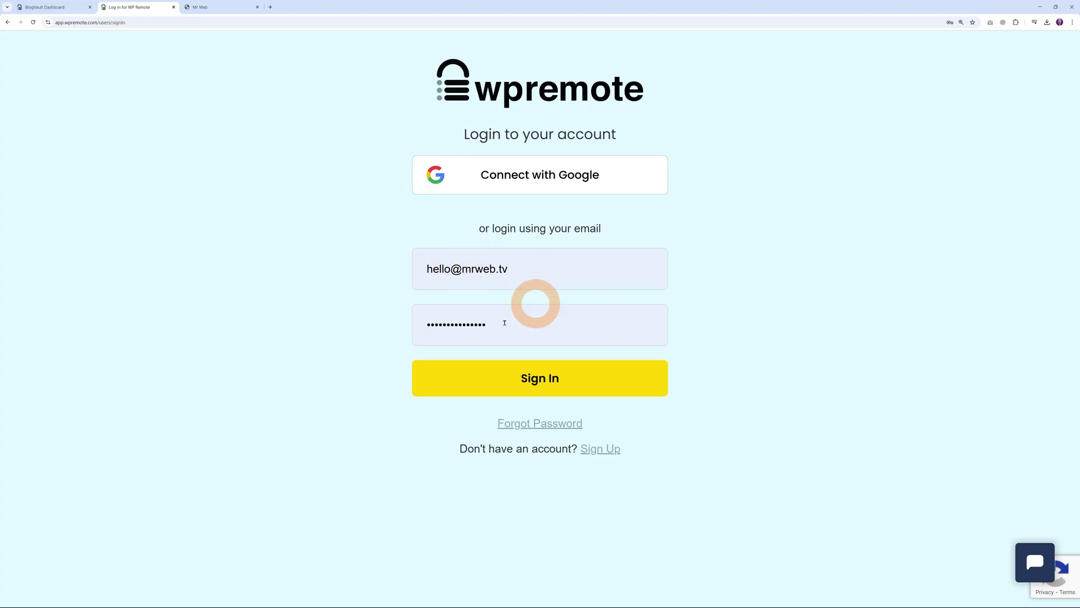
pyautogui.click(540, 378)
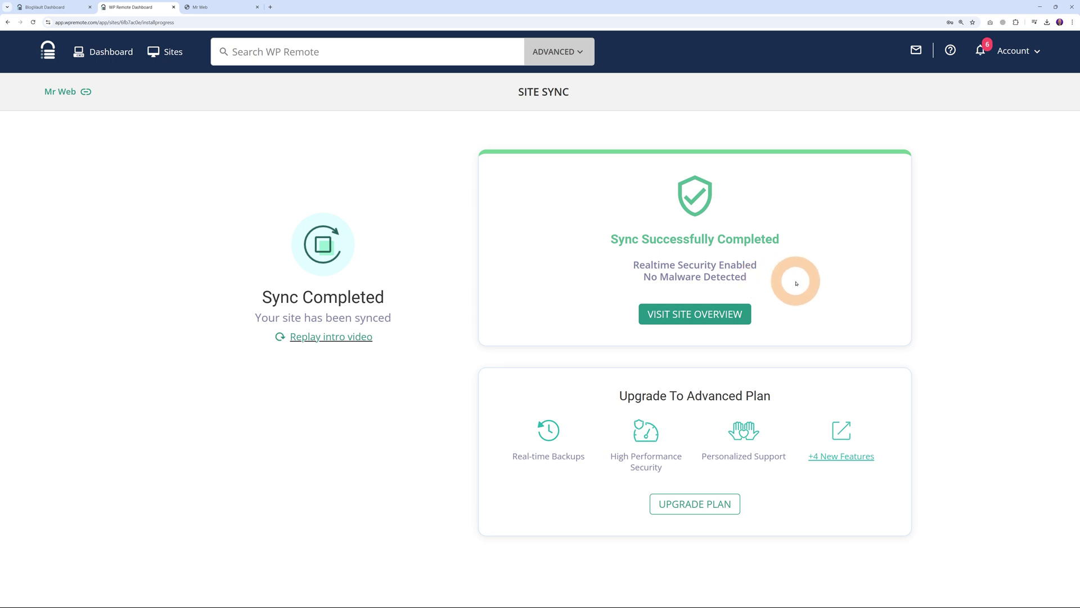
pyautogui.click(702, 317)
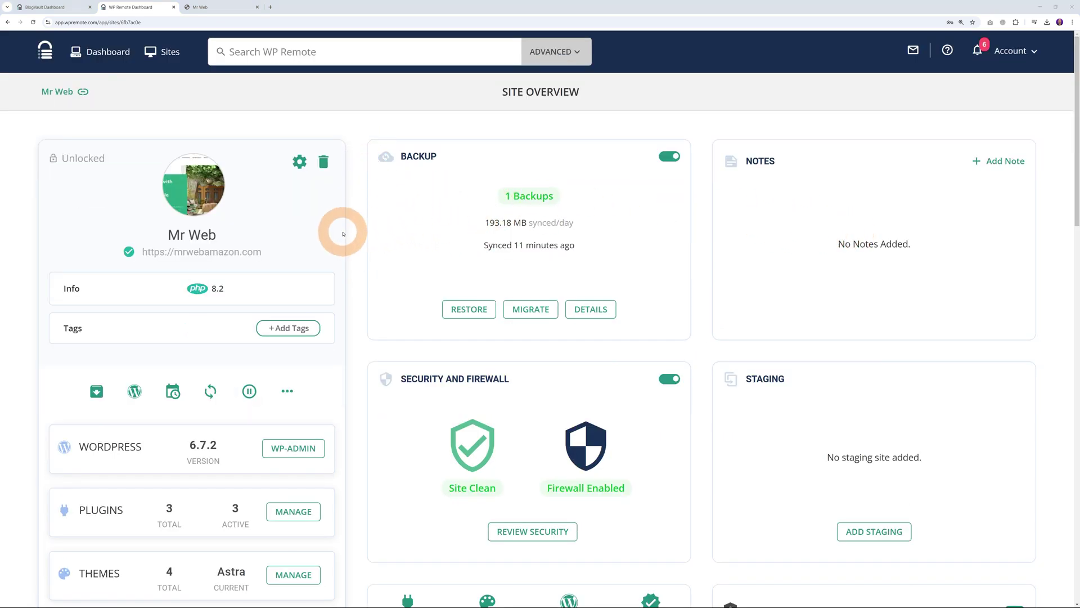
# Examine the site overview's cards, from backup, security, staging and updates down to performance, monitoring and form testing
pyautogui.scroll(-3, 405, 283)
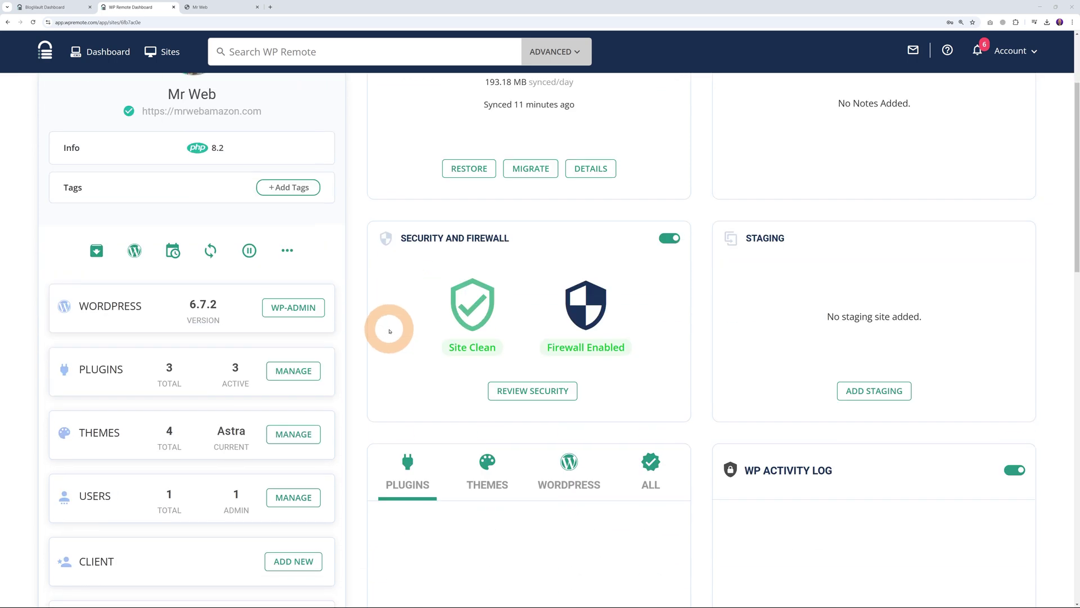
pyautogui.scroll(-1, 214, 315)
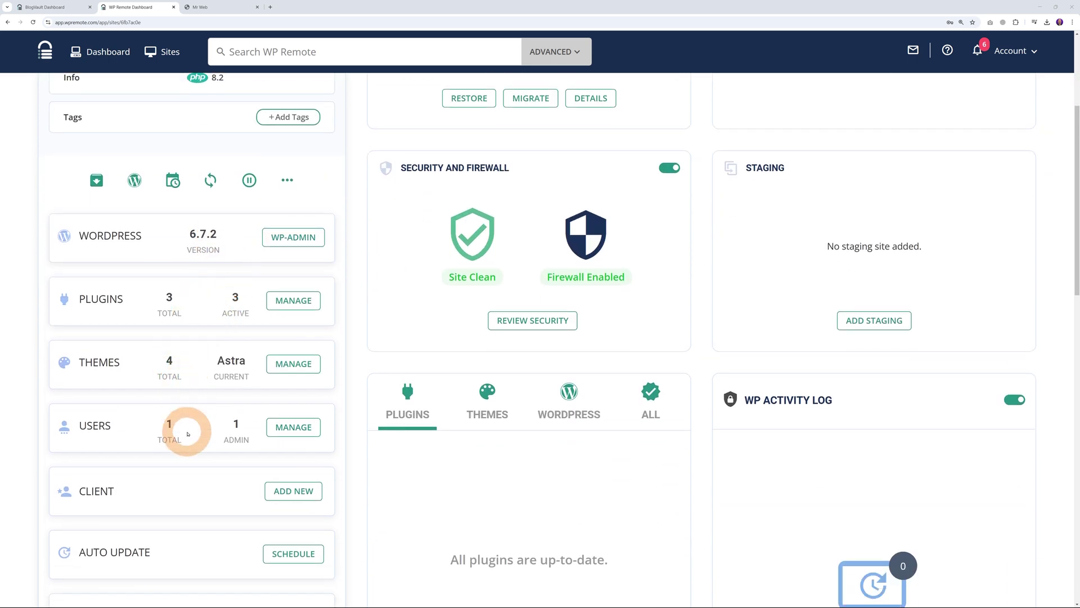
pyautogui.scroll(3, 188, 431)
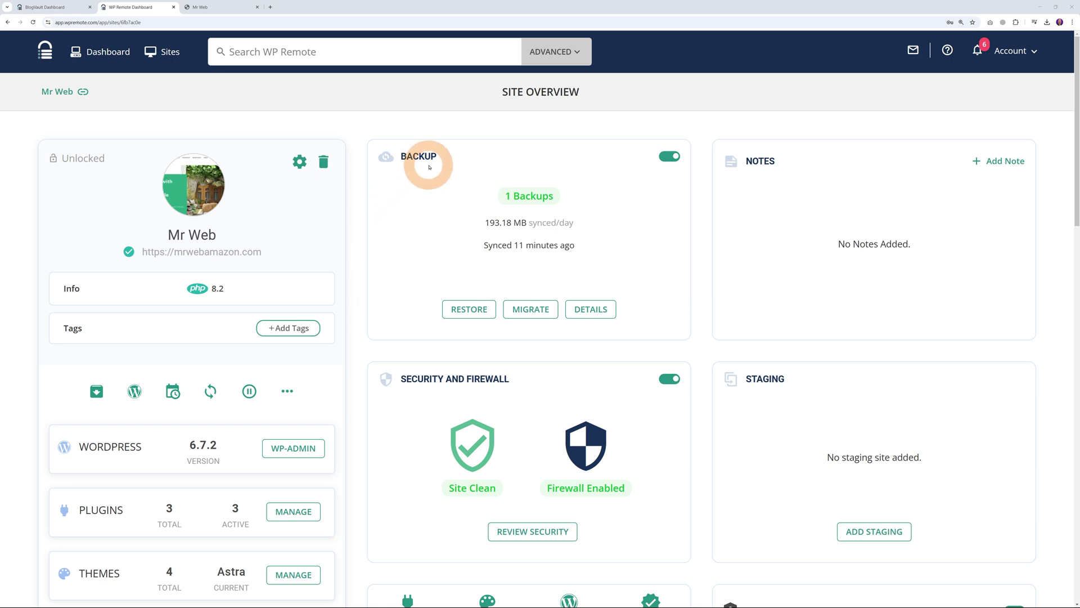
pyautogui.scroll(-2, 425, 169)
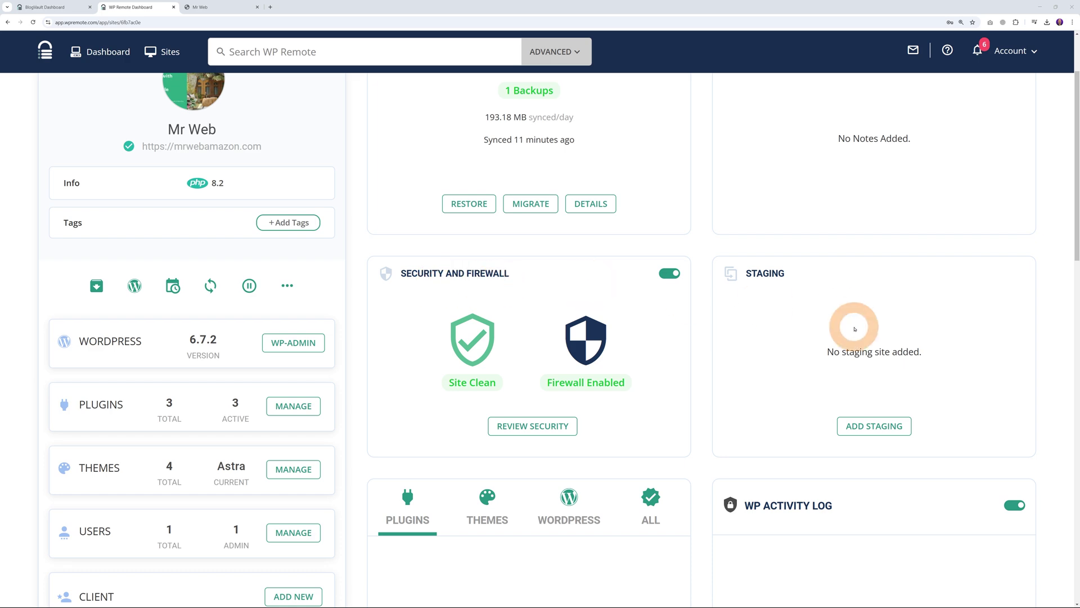
pyautogui.scroll(-2, 838, 322)
pyautogui.scroll(3, 748, 332)
pyautogui.scroll(-6, 747, 343)
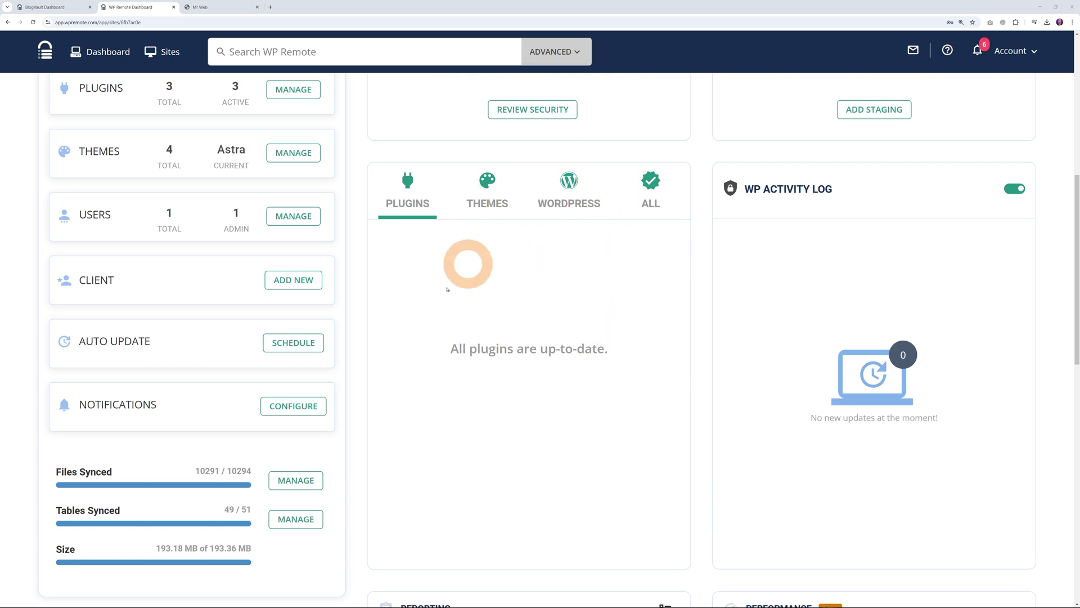
pyautogui.scroll(-7, 681, 380)
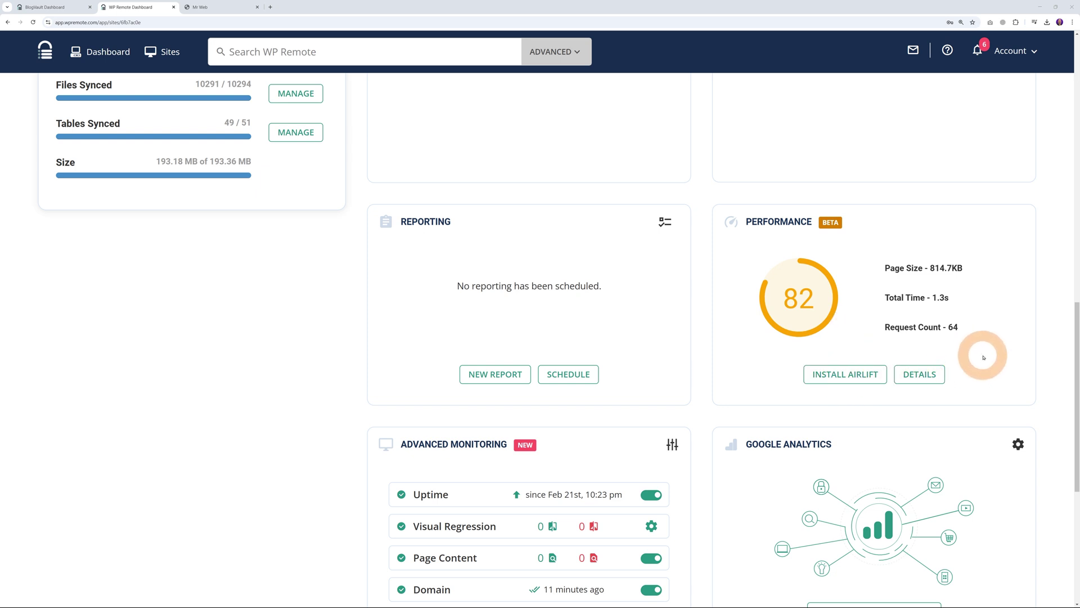
pyautogui.scroll(-3, 1037, 344)
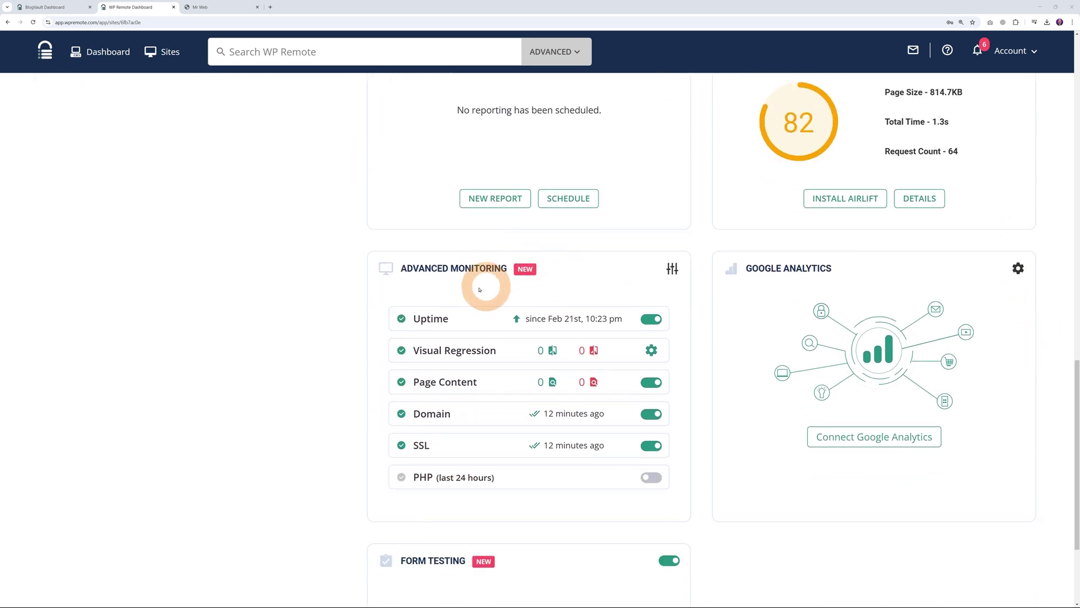
pyautogui.scroll(-3, 896, 439)
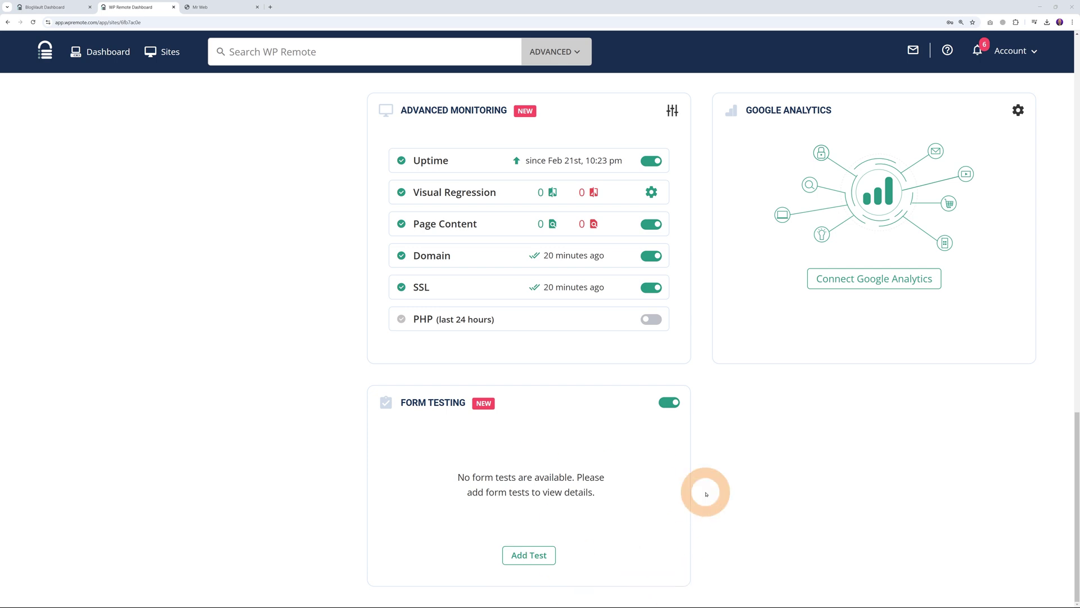
pyautogui.moveTo(1077, 548); pyautogui.dragTo(1066, 163)
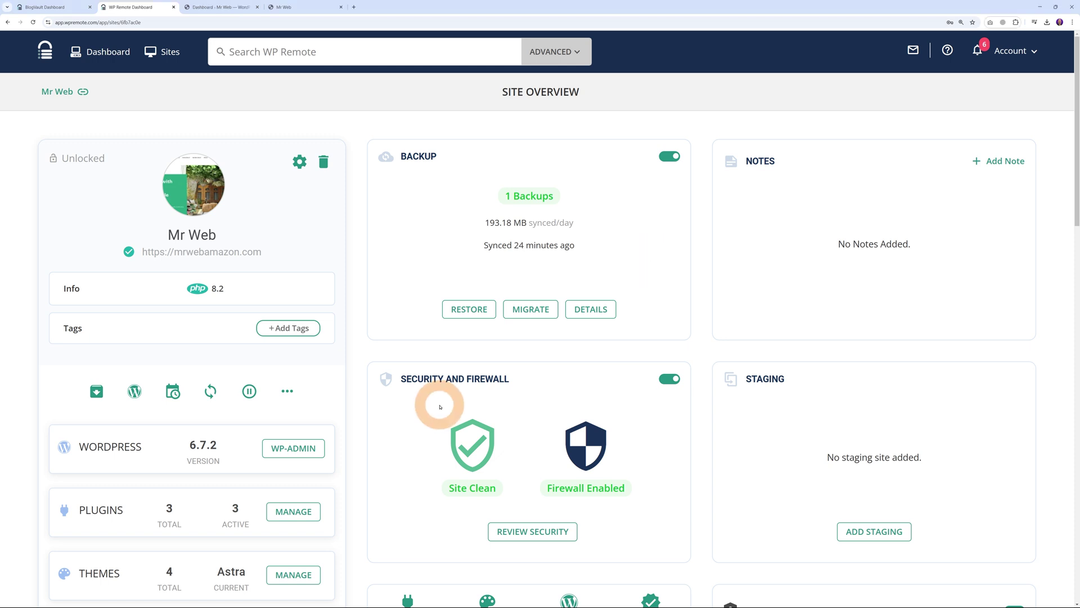
# Reload and check the live Antiques storefront's home page, and switch to the site's WordPress dashboard
pyautogui.click(288, 7)
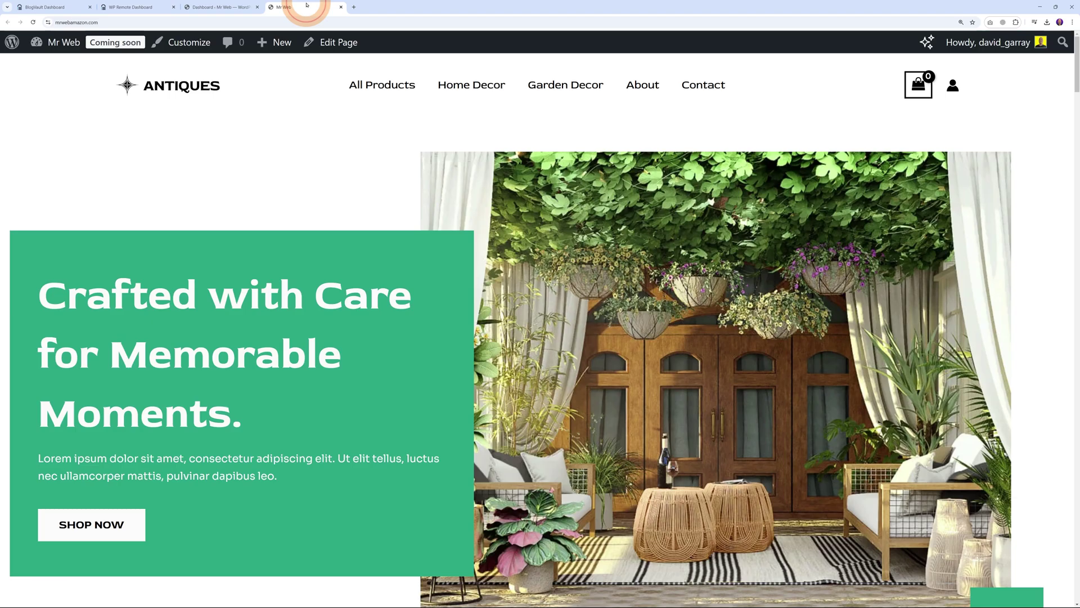
pyautogui.click(33, 21)
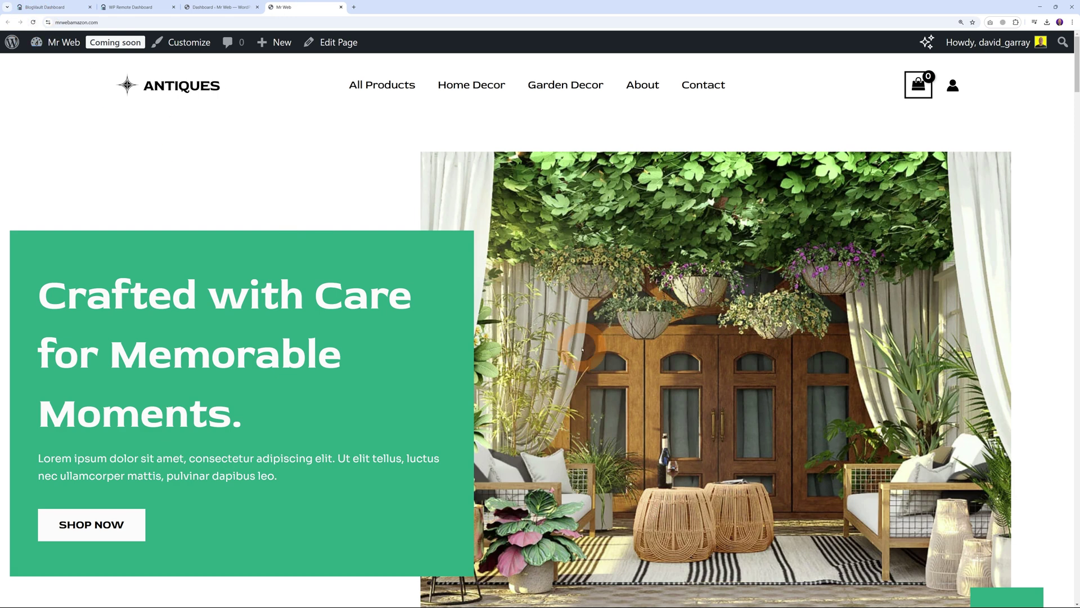
pyautogui.scroll(-10, 685, 337)
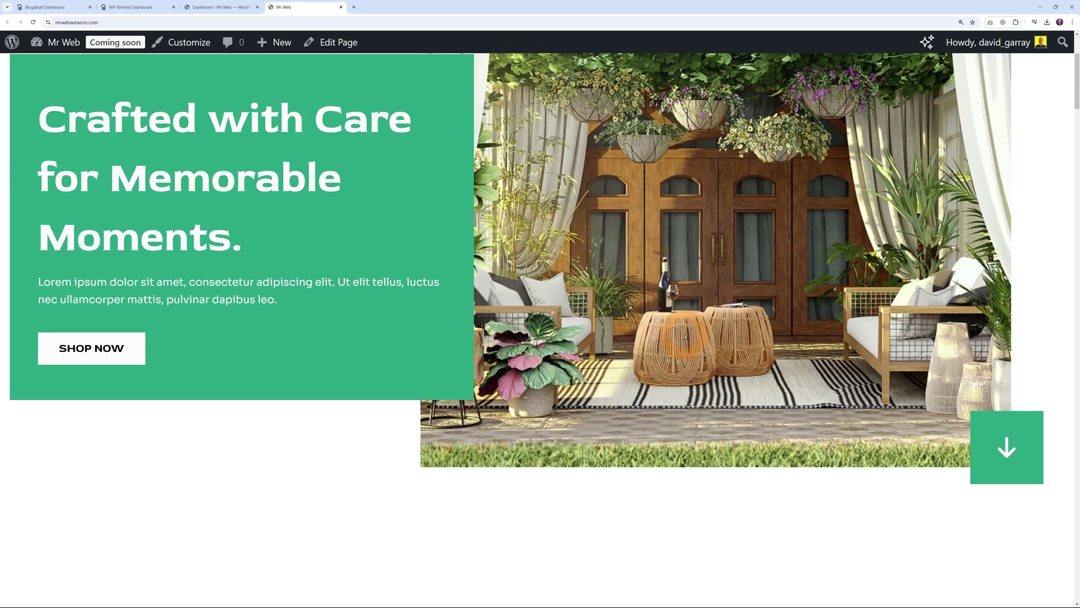
pyautogui.scroll(10, 685, 336)
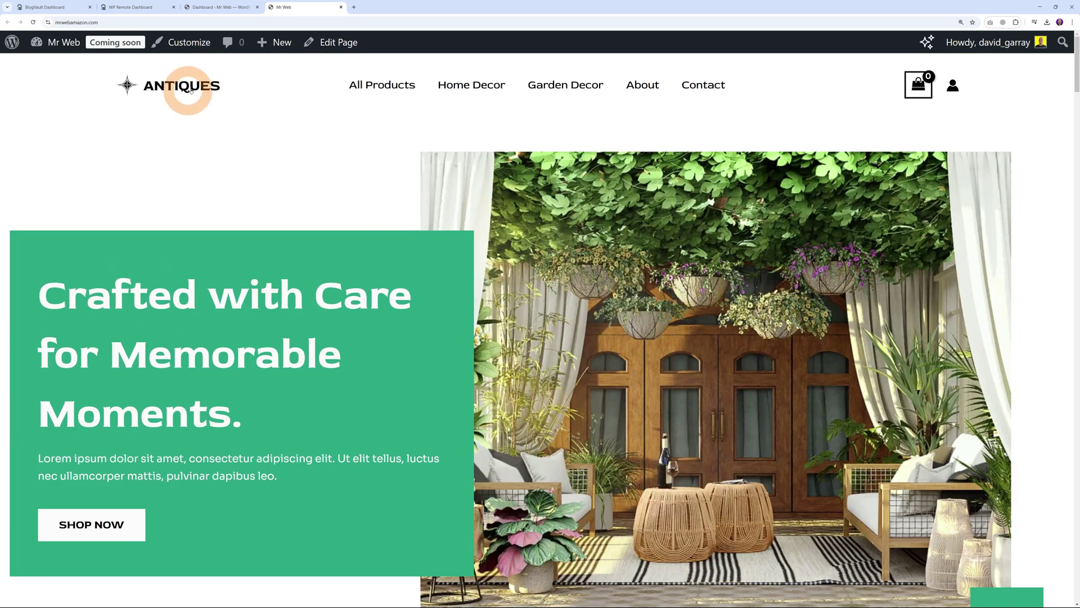
pyautogui.click(226, 8)
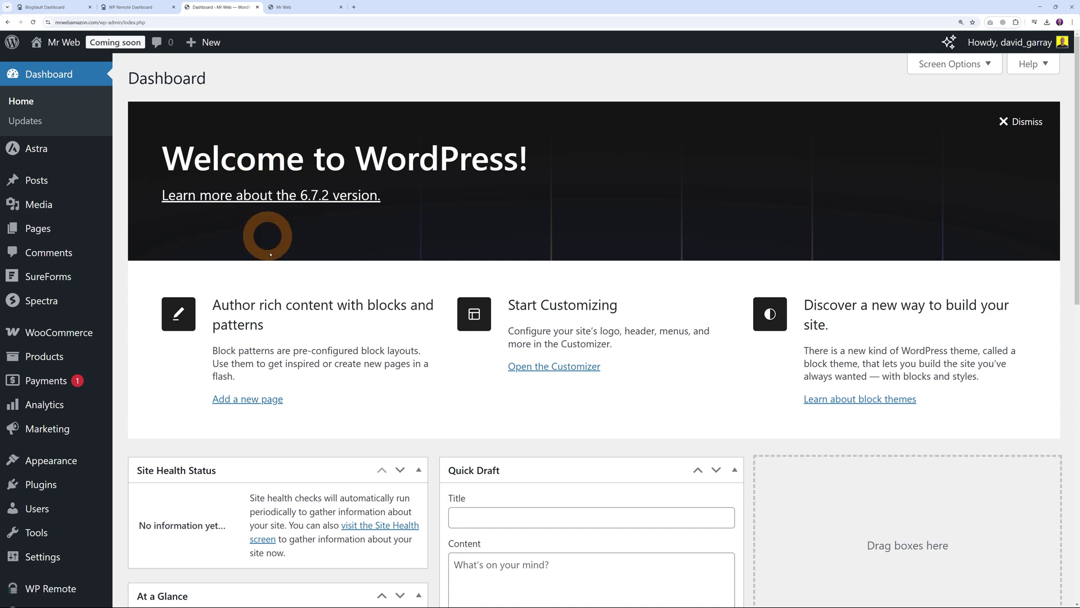
# Delete all code from the Astra theme's functions.php, update the file, and reload the site's WordPress admin to check the effect
pyautogui.moveTo(53, 460)
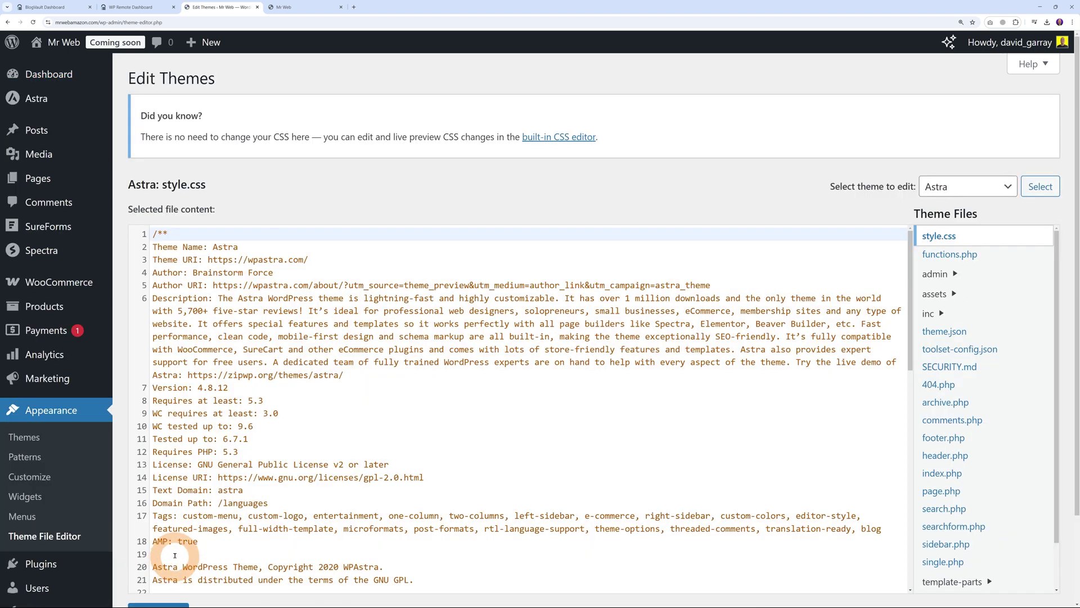
pyautogui.click(947, 255)
pyautogui.click(495, 394)
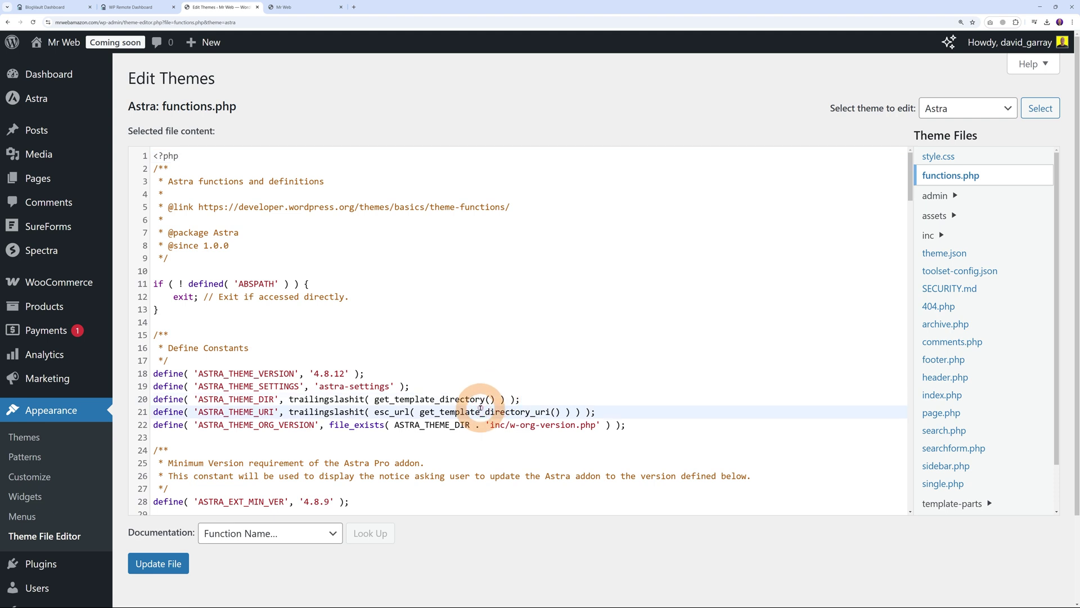
pyautogui.hotkey('ctrl', 'a')
pyautogui.press('BackSpace')
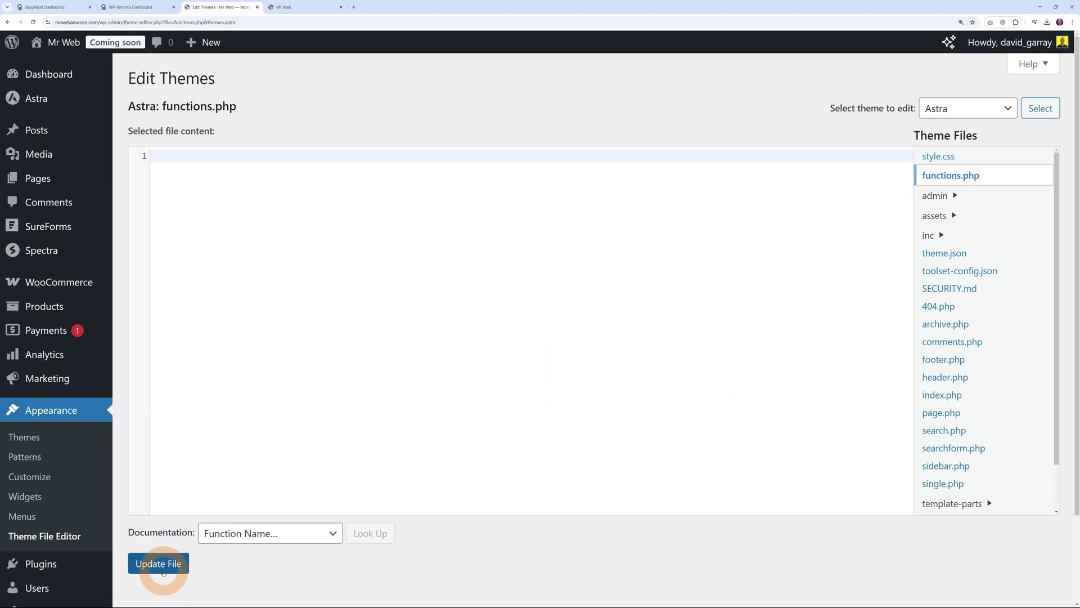
pyautogui.click(163, 564)
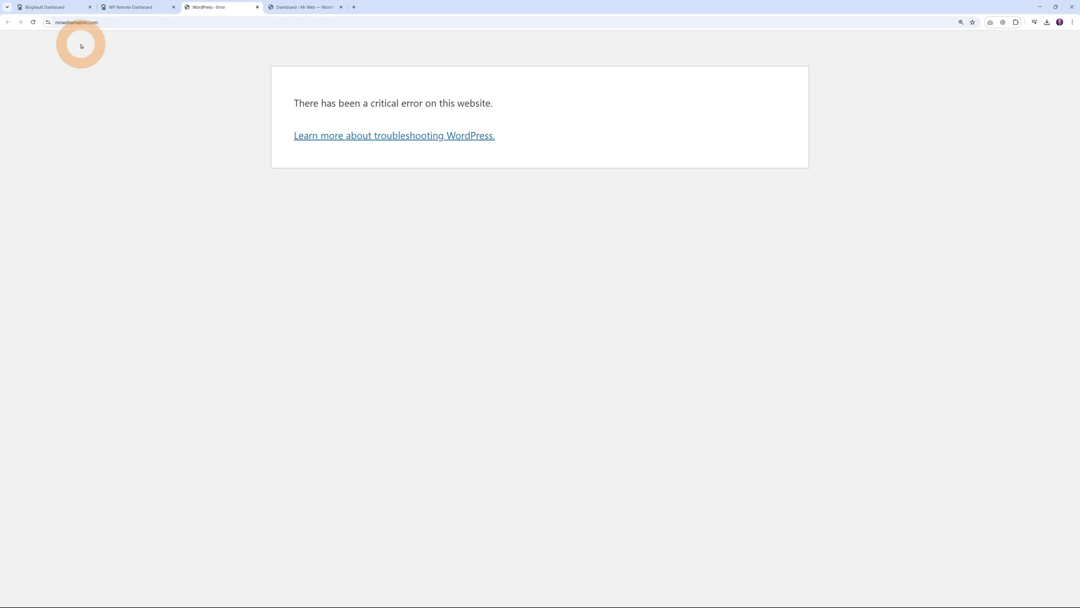
pyautogui.click(284, 8)
pyautogui.click(33, 23)
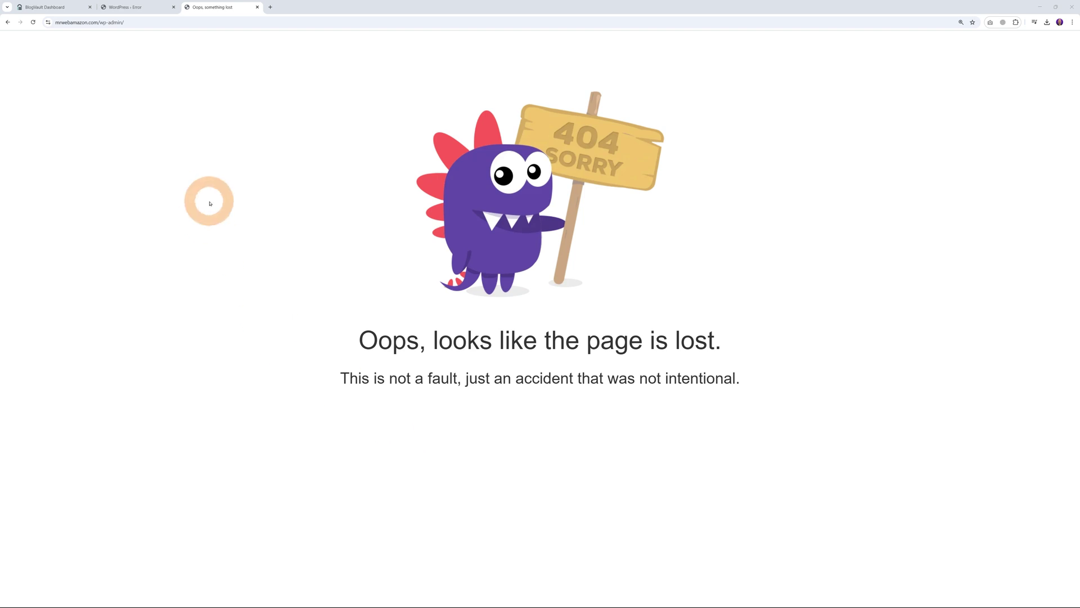
# Switch to BlogVault and open the backup restore setup for the Mr Web site
pyautogui.click(45, 7)
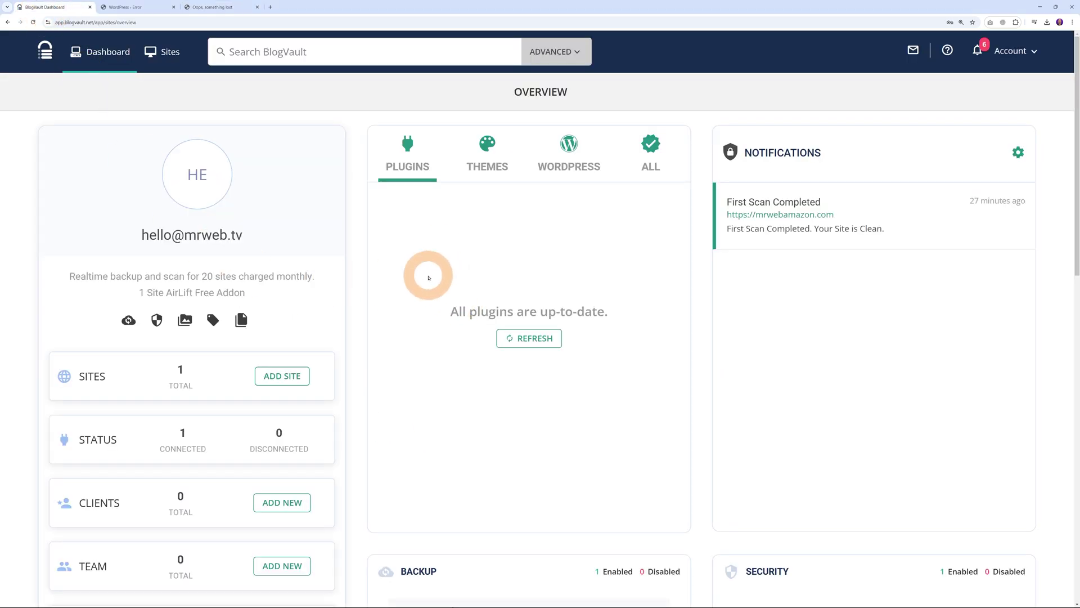
pyautogui.click(169, 52)
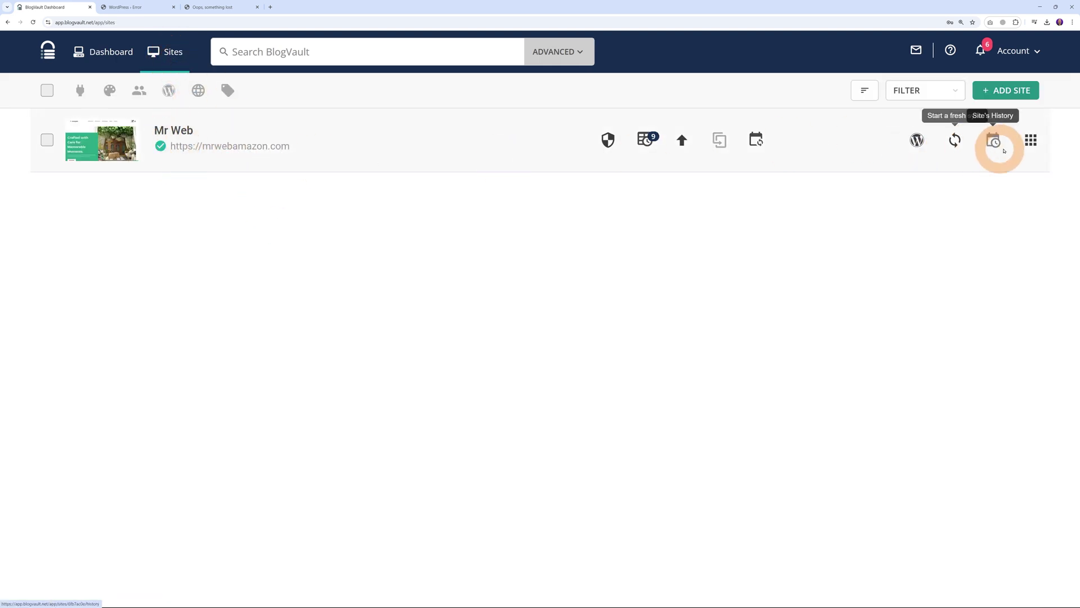
pyautogui.click(1031, 140)
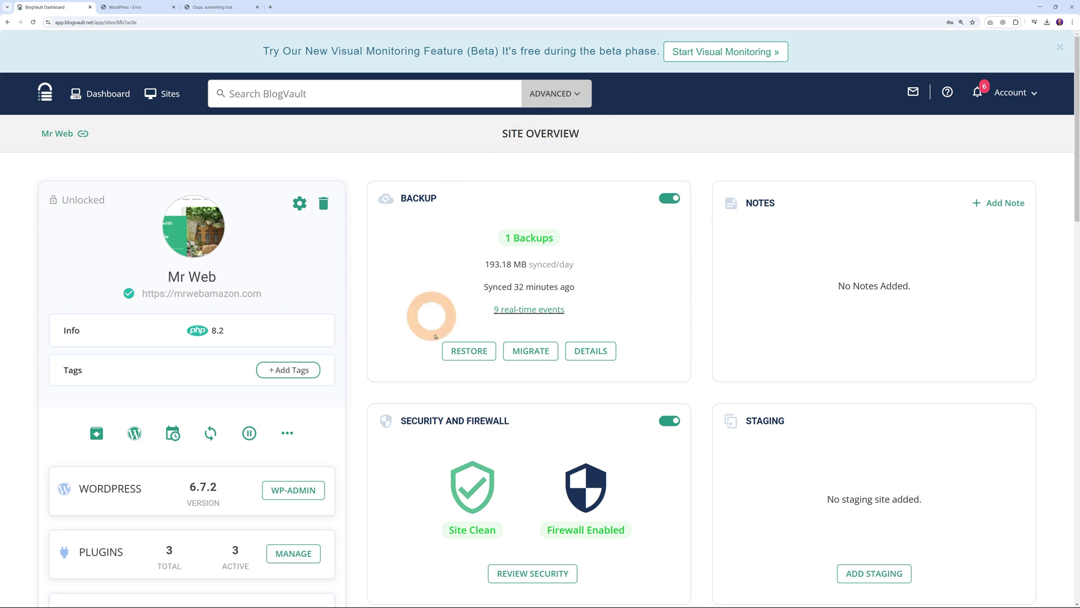
pyautogui.click(469, 352)
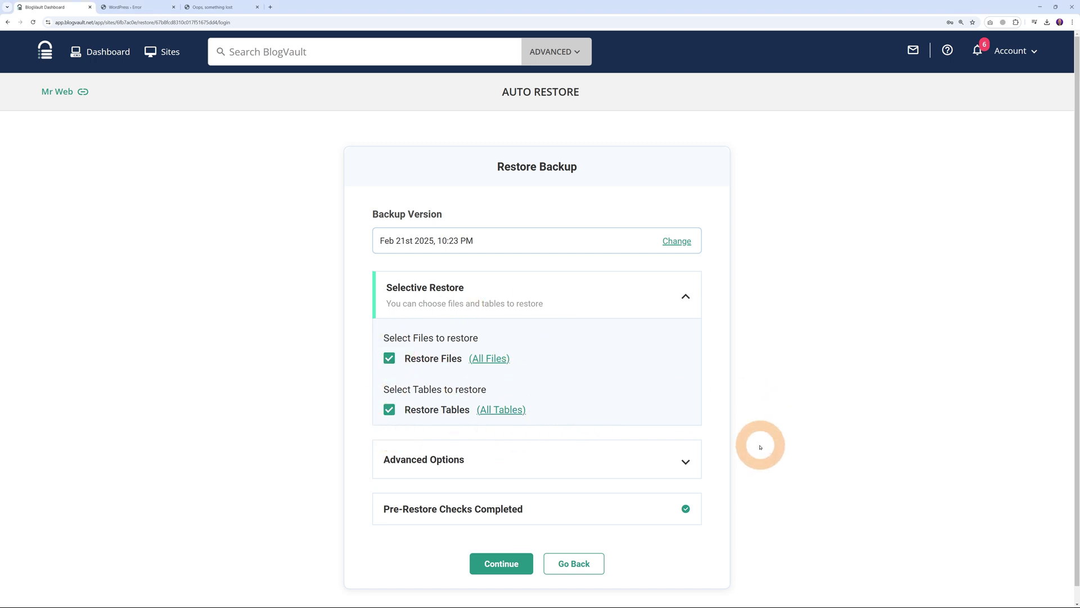
# Restore all files and tables from the Feb 21st 2025, 10:23 PM backup, including real-time events, without copying file permissions
pyautogui.click(684, 461)
pyautogui.scroll(-3, 803, 437)
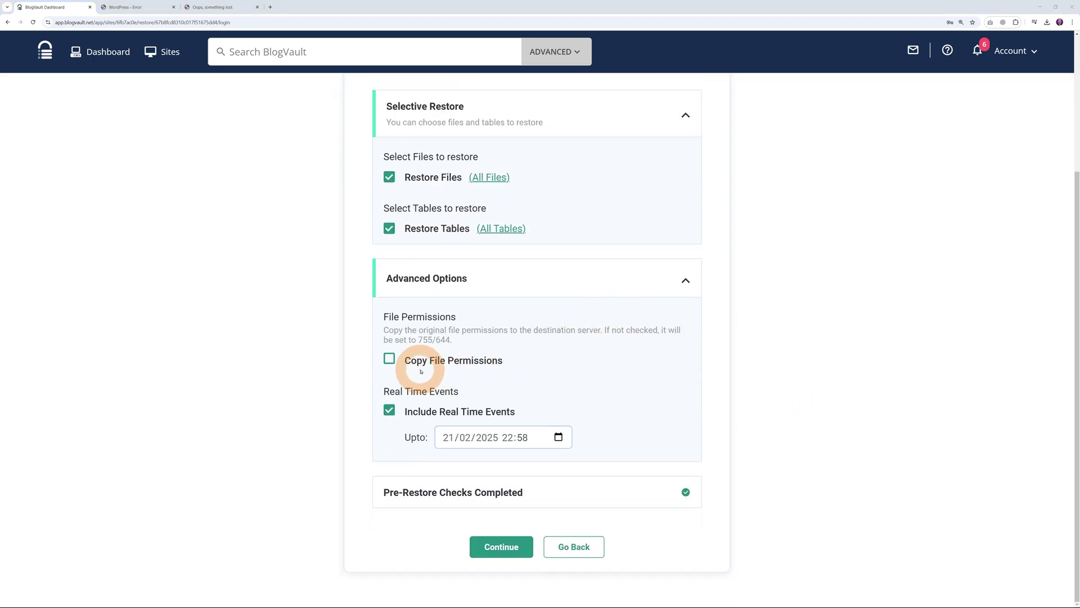
pyautogui.click(389, 360)
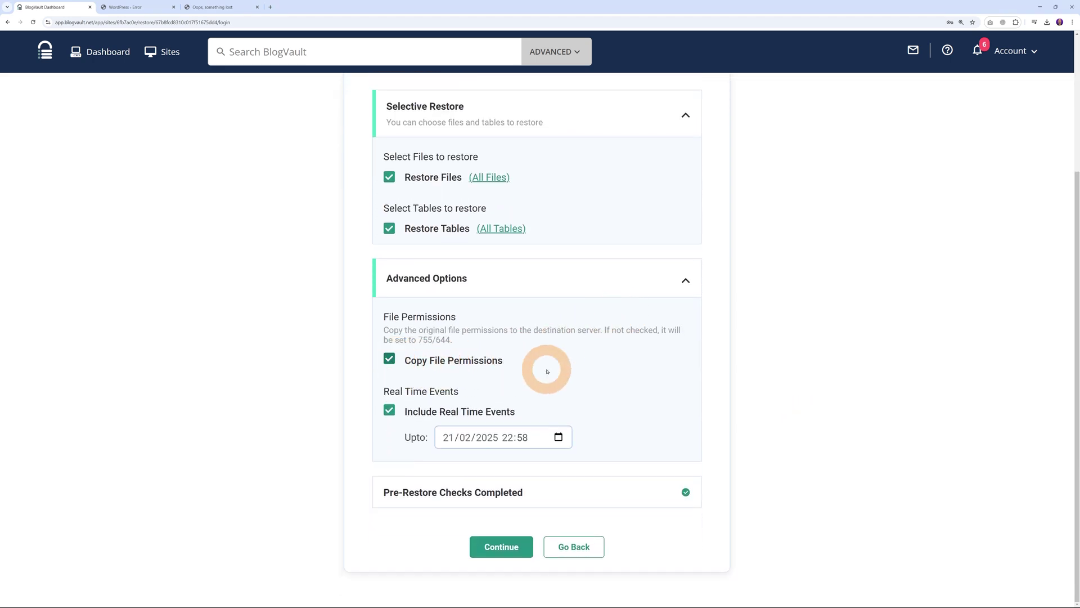
pyautogui.click(390, 359)
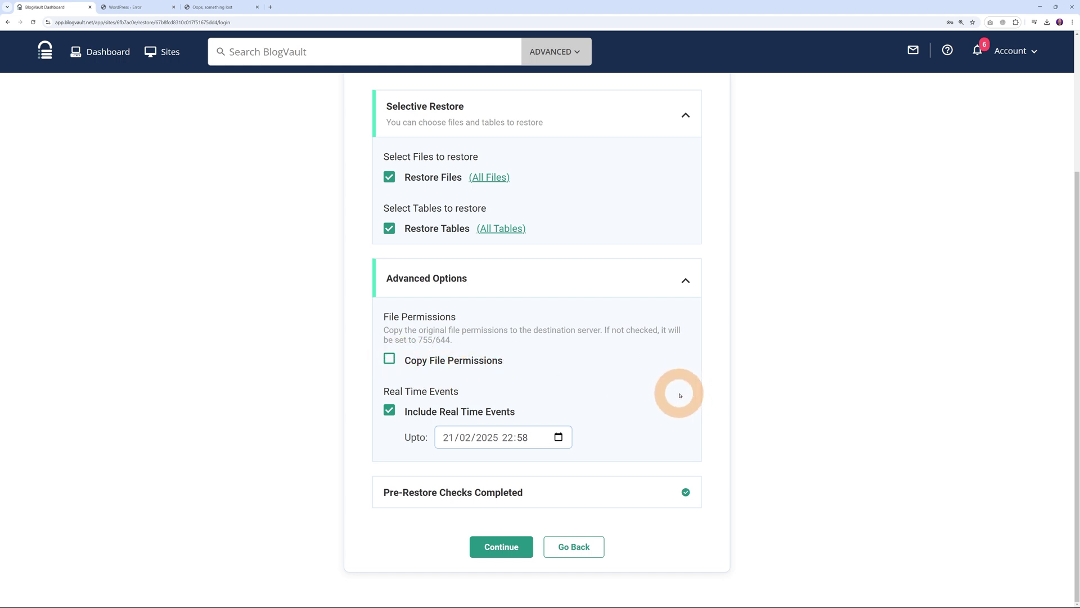
pyautogui.click(510, 549)
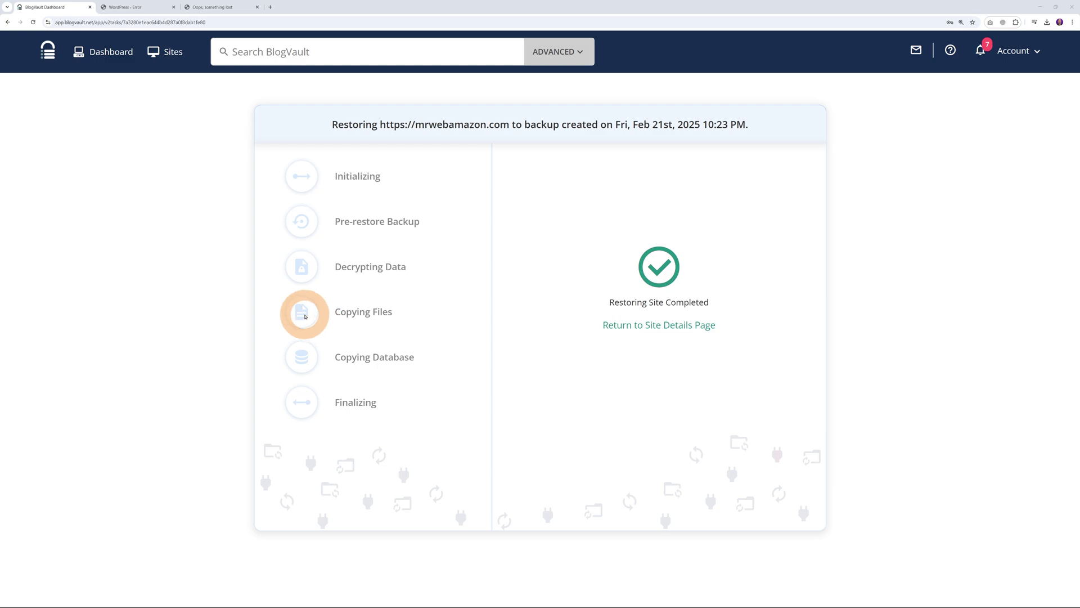
# Reload the site's home page and its WordPress admin to check both after the restore
pyautogui.click(151, 7)
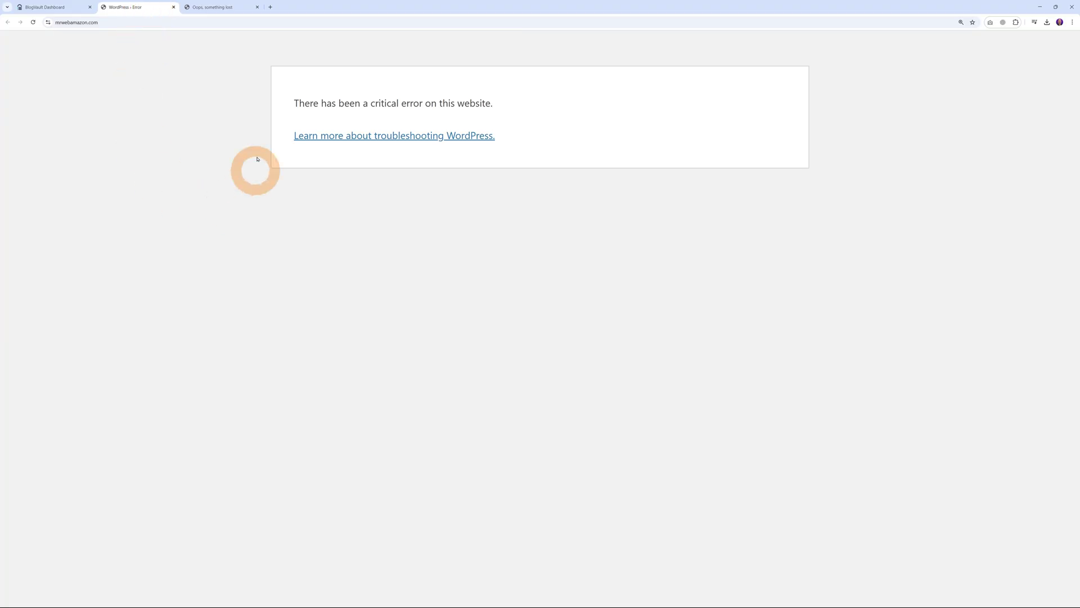
pyautogui.click(33, 22)
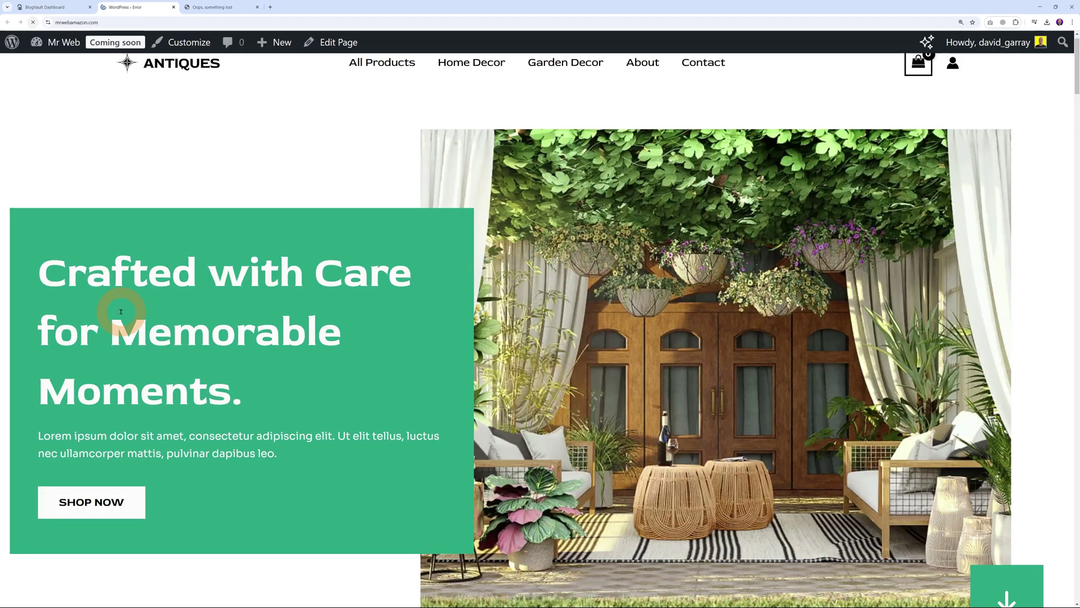
pyautogui.click(221, 7)
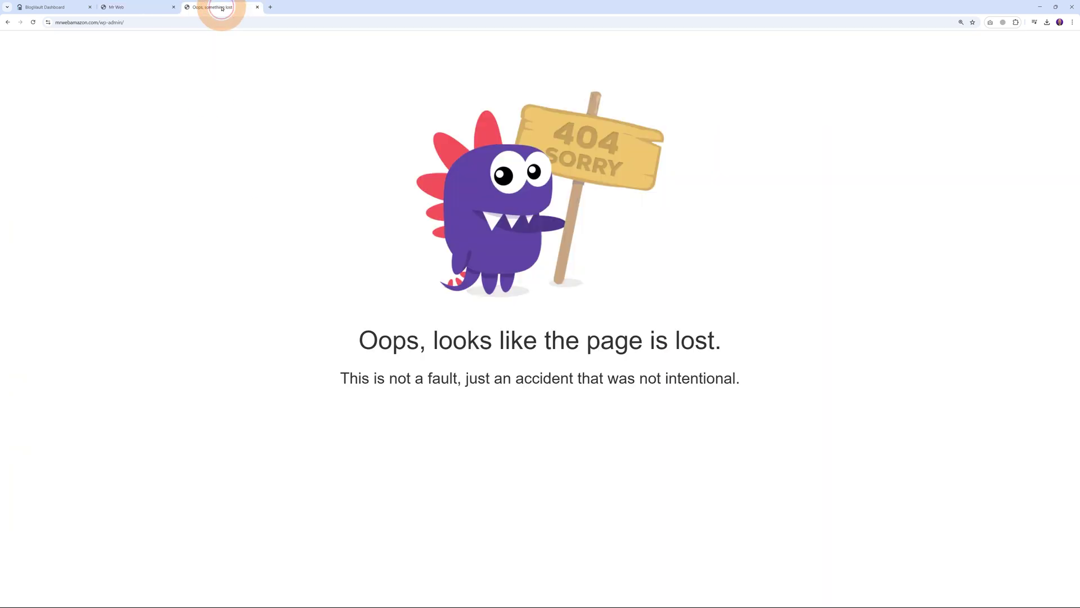
pyautogui.click(34, 22)
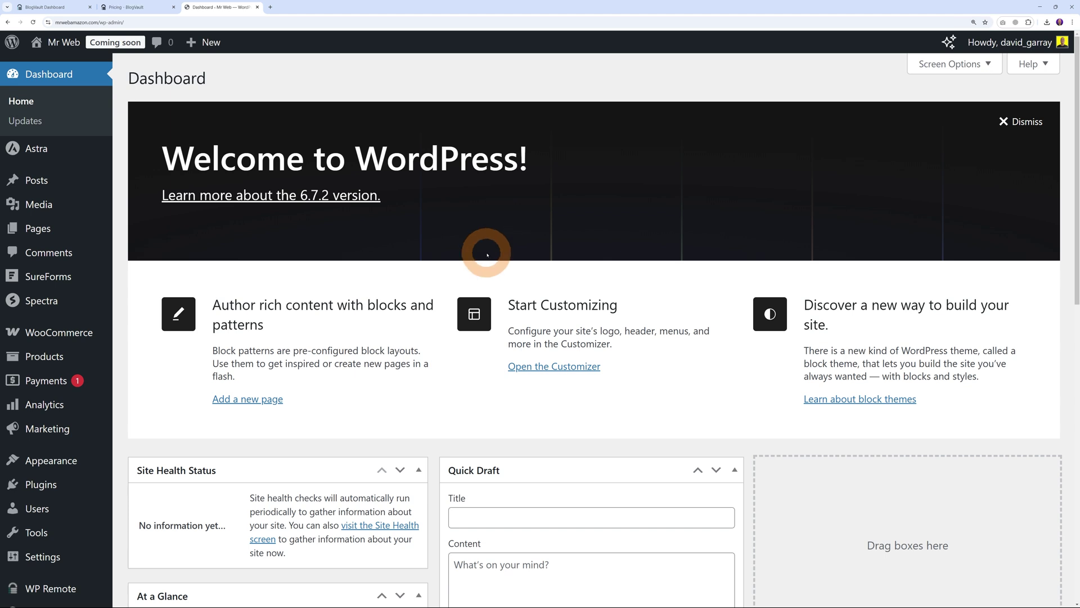
# Review the Mr Web entry in BlogVault's site list, and switch to the BlogVault pricing plans
pyautogui.click(58, 8)
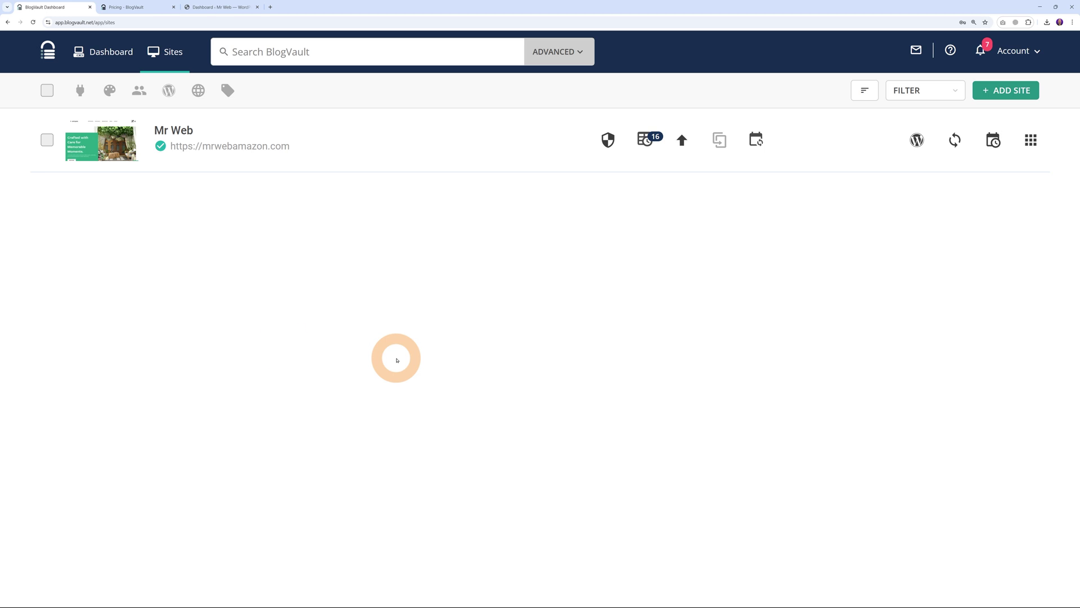
pyautogui.click(608, 141)
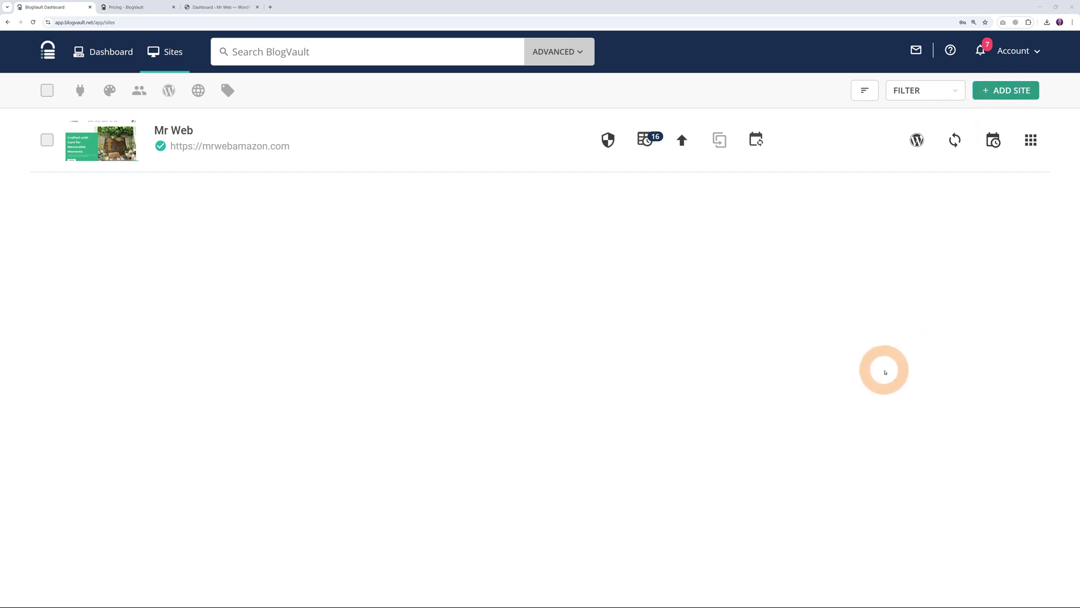
pyautogui.click(119, 13)
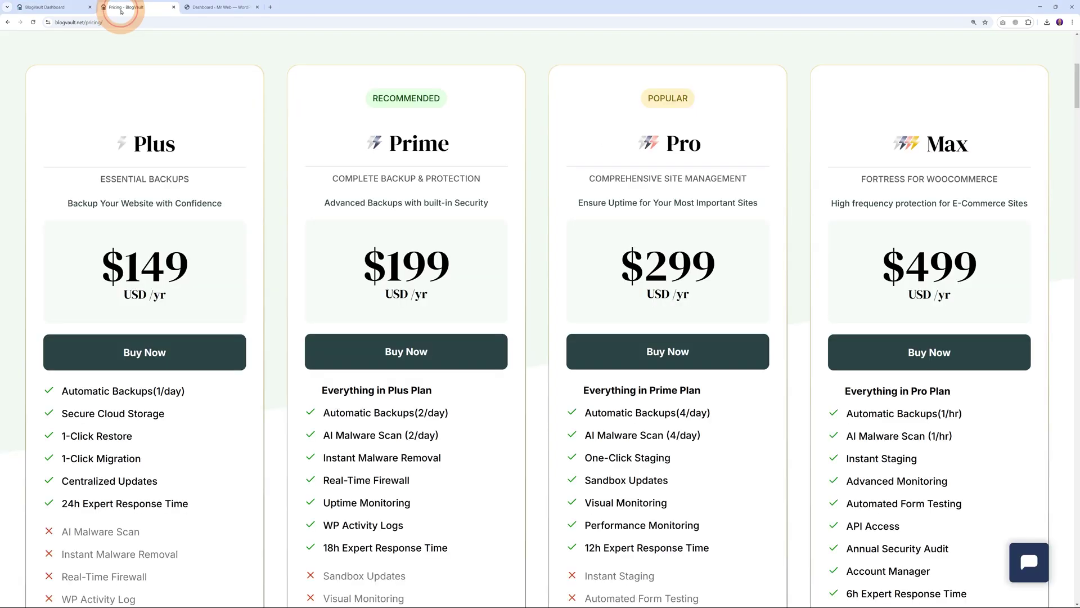